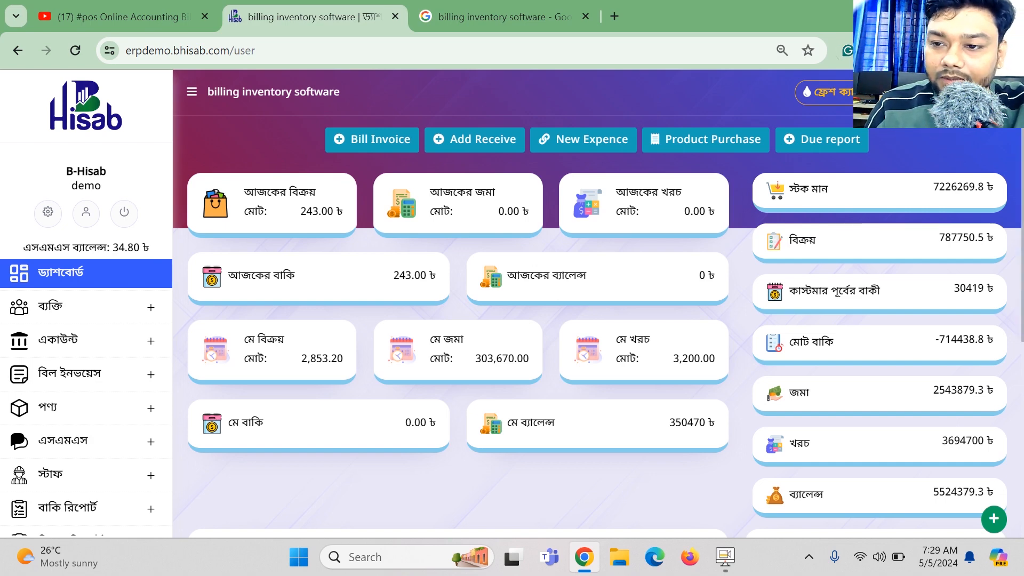
Sign out of BHisab and log back in as admin.
{"action": "left_click", "coordinate": [993, 92]}
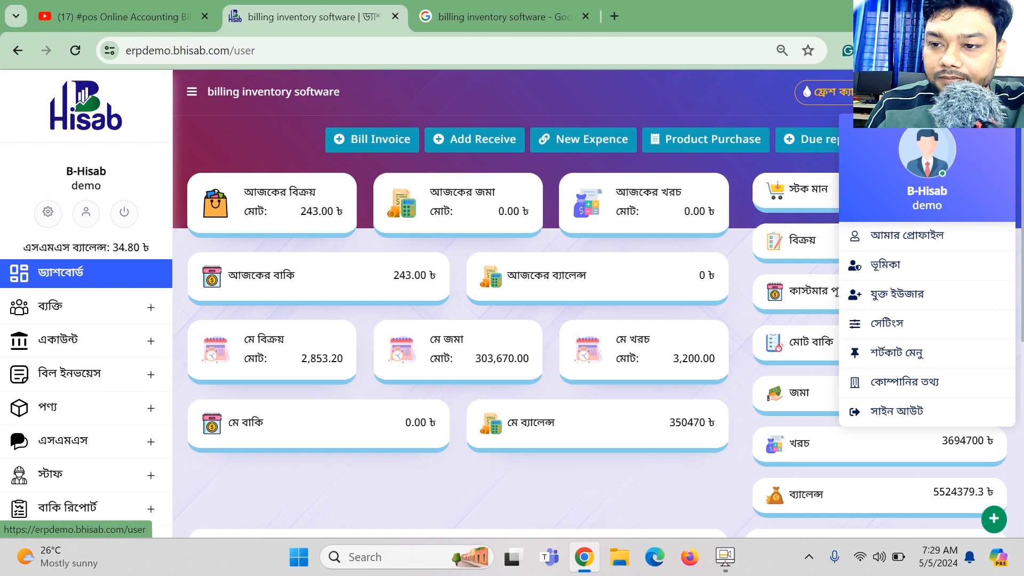
{"action": "left_click", "coordinate": [889, 412]}
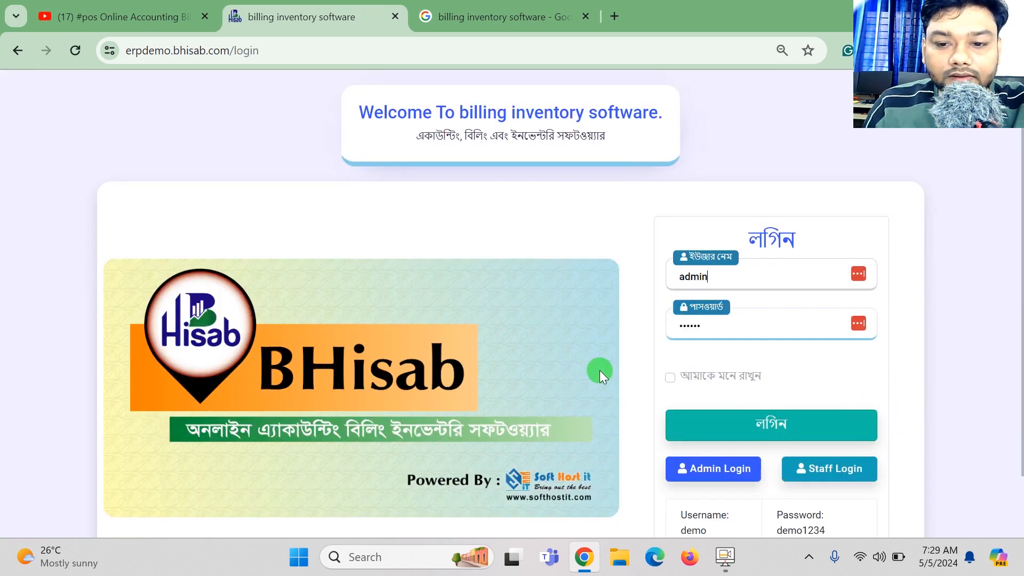
{"action": "left_click", "coordinate": [719, 467]}
{"action": "left_click", "coordinate": [756, 423]}
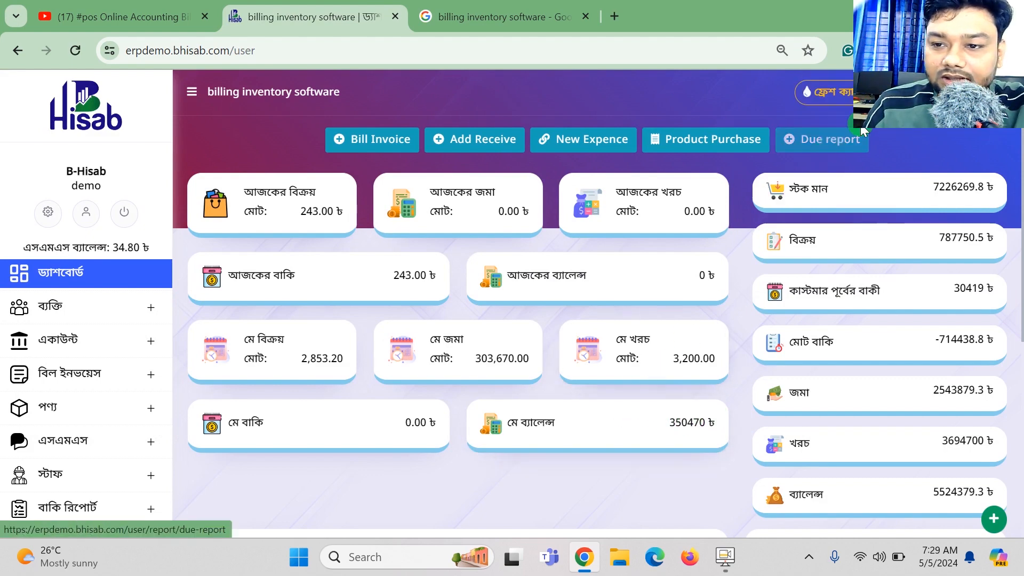
Open the বাকি লিস্ট due list under the বাকি রিপোর্ট section.
{"action": "left_click", "coordinate": [935, 93]}
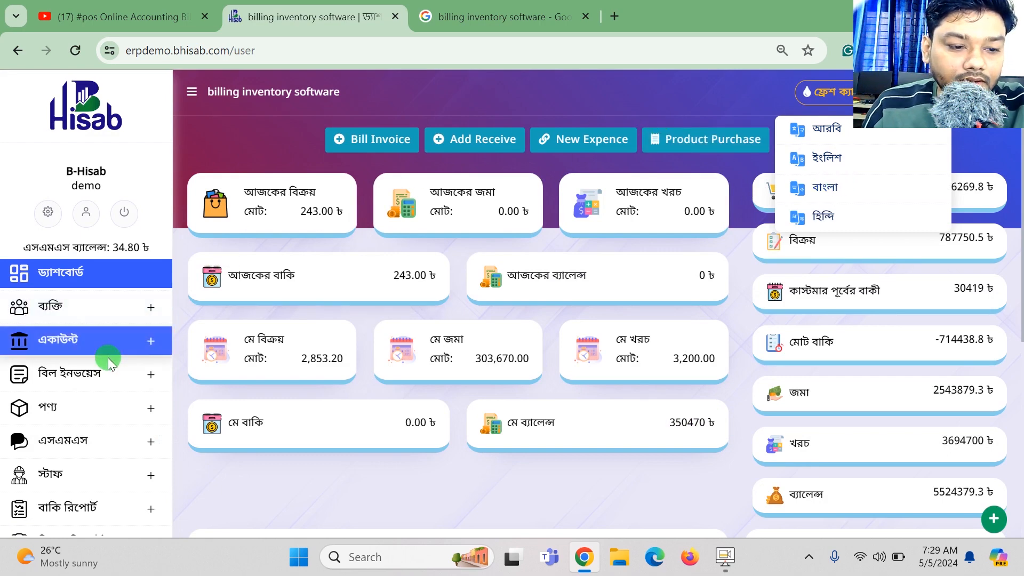
{"action": "scroll", "coordinate": [106, 362], "scroll_direction": "down", "scroll_amount": 4}
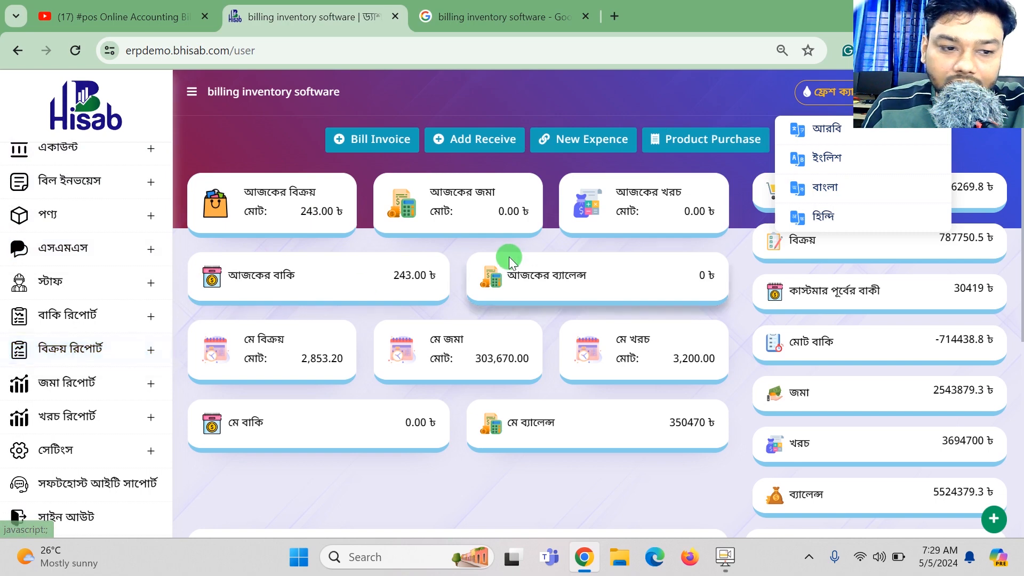
{"action": "left_click", "coordinate": [86, 320]}
{"action": "scroll", "coordinate": [83, 322], "scroll_direction": "down", "scroll_amount": 1}
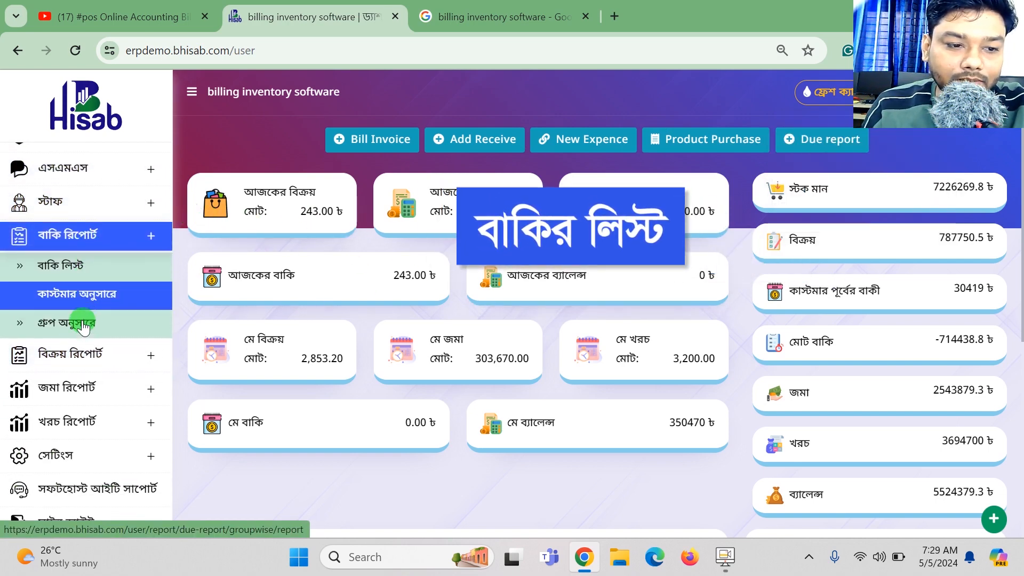
{"action": "left_click", "coordinate": [57, 275]}
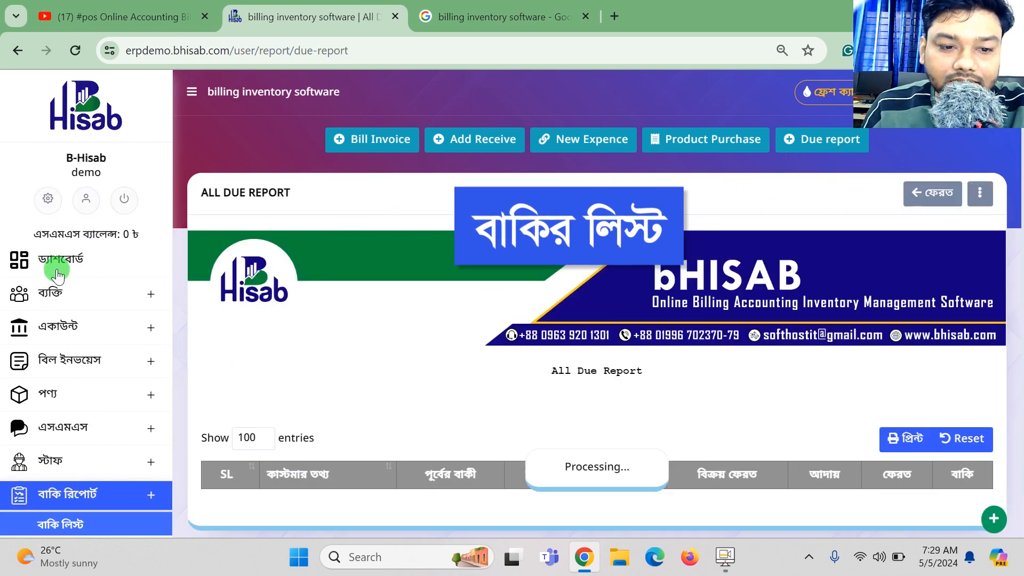
Highlight row 1's figures: sales 6760, total bill 6904, paid 6914, remaining -65.
{"action": "scroll", "coordinate": [713, 293], "scroll_direction": "down", "scroll_amount": 5}
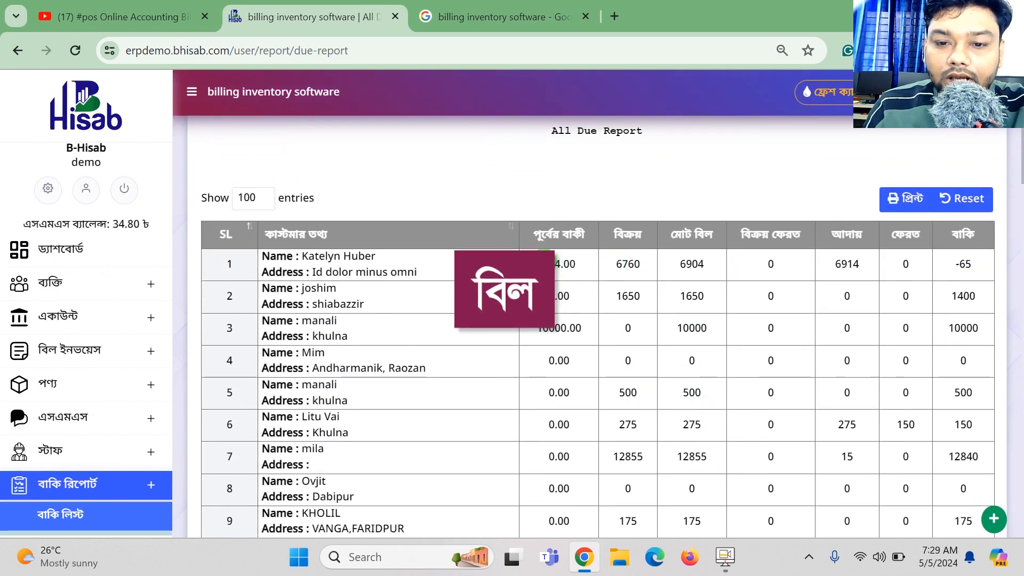
{"action": "double_click", "coordinate": [579, 265]}
{"action": "left_click_drag", "start_coordinate": [653, 263], "coordinate": [593, 260]}
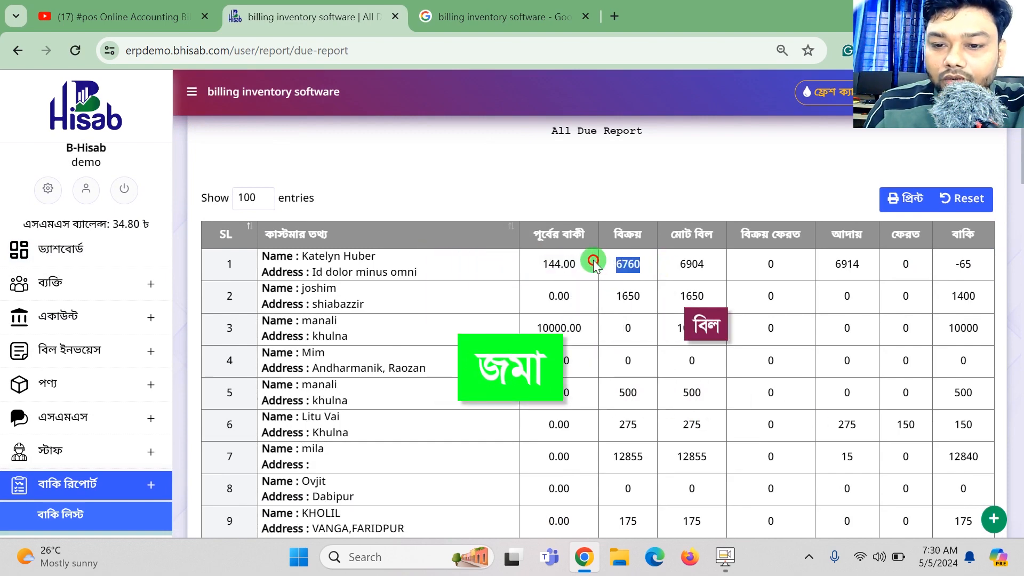
{"action": "left_click_drag", "start_coordinate": [705, 264], "coordinate": [673, 261]}
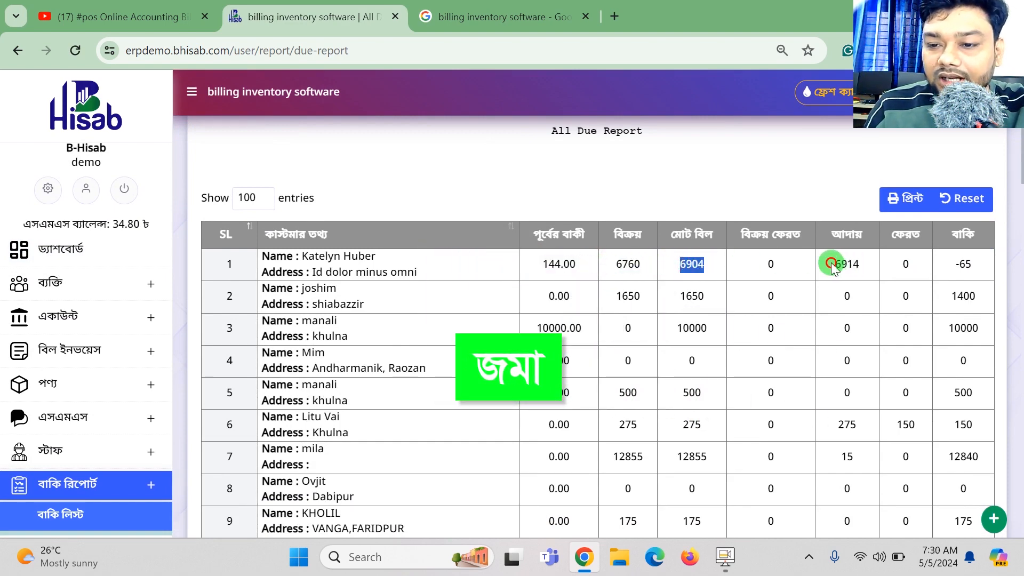
{"action": "left_click_drag", "start_coordinate": [835, 264], "coordinate": [1022, 260]}
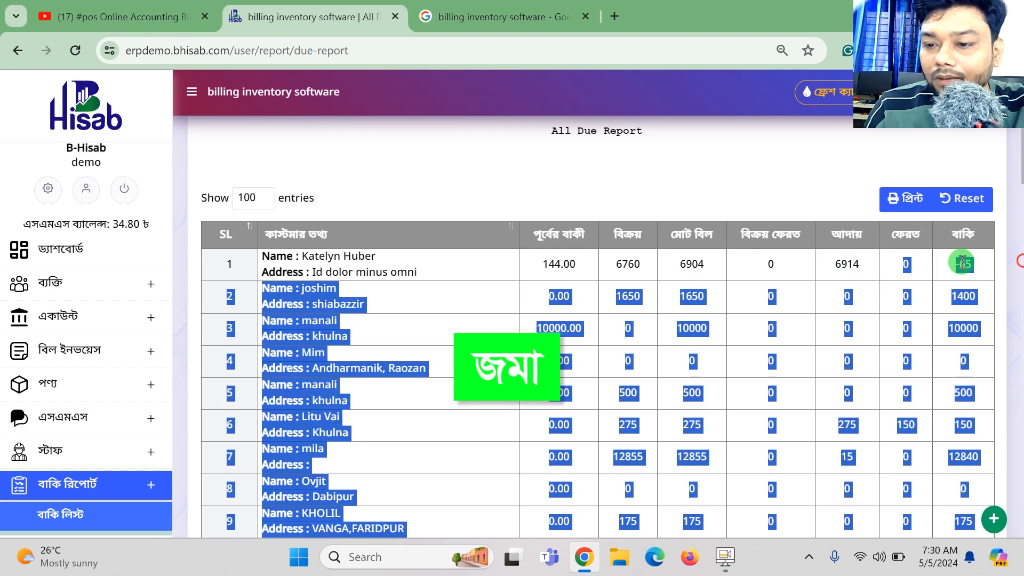
{"action": "left_click", "coordinate": [961, 261]}
{"action": "scroll", "coordinate": [142, 389], "scroll_direction": "down", "scroll_amount": 6}
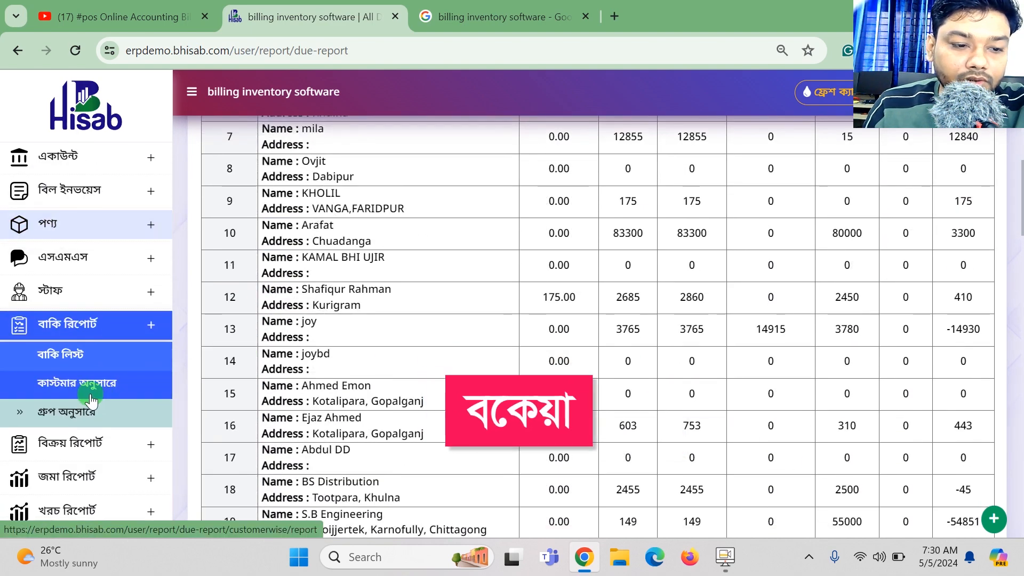
Switch to the customer-wise (কাস্টমার অনুসারে) due report and open its Select Client list.
{"action": "left_click", "coordinate": [90, 393]}
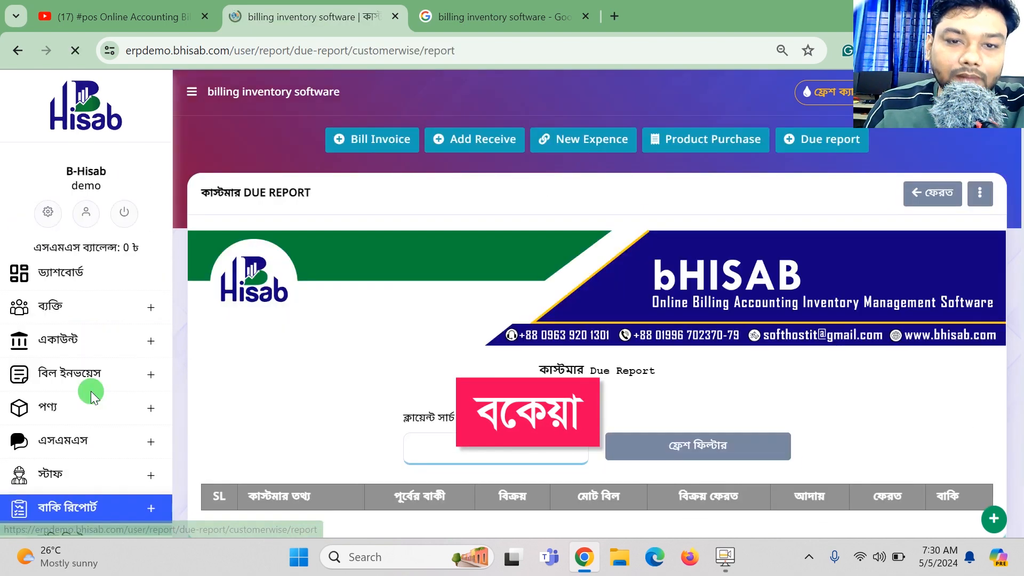
{"action": "scroll", "coordinate": [584, 353], "scroll_direction": "down", "scroll_amount": 2}
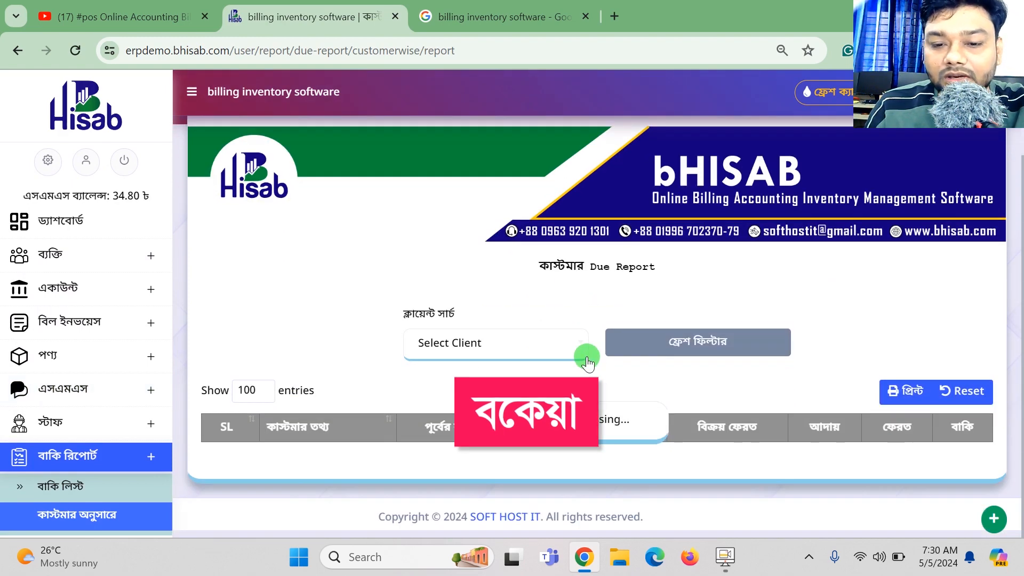
{"action": "scroll", "coordinate": [587, 363], "scroll_direction": "down", "scroll_amount": 3}
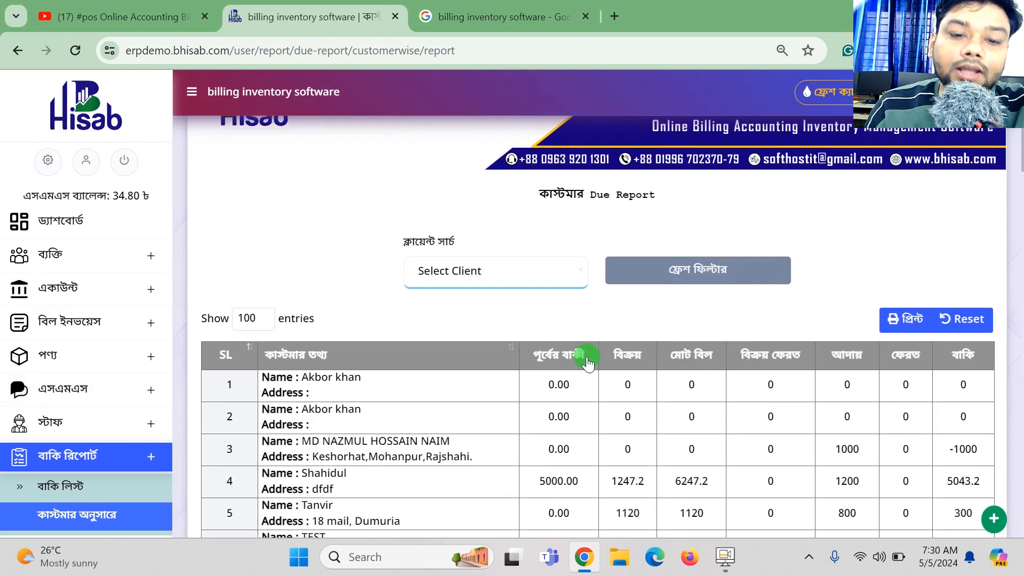
{"action": "left_click", "coordinate": [481, 187]}
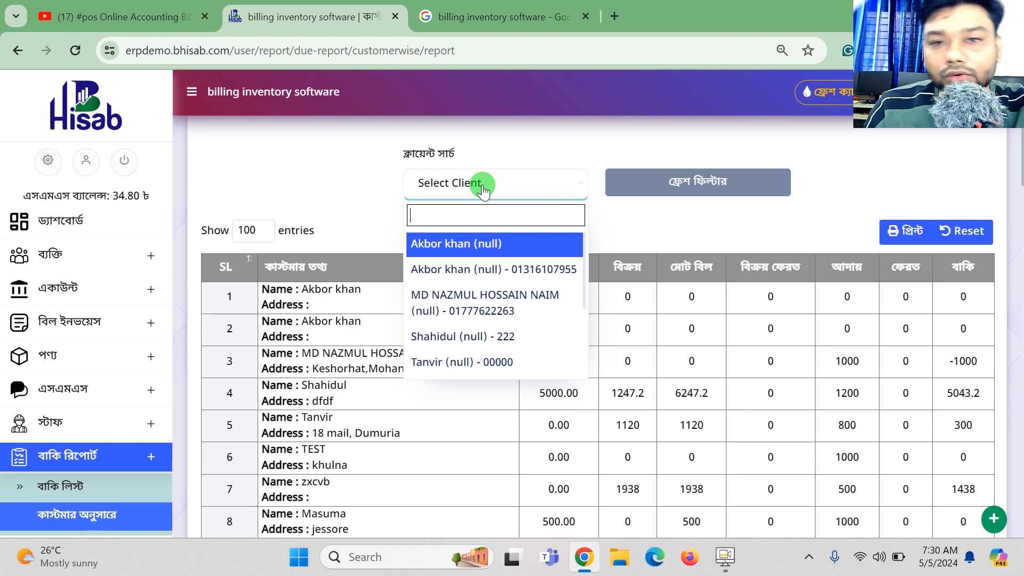
{"action": "scroll", "coordinate": [68, 382], "scroll_direction": "down", "scroll_amount": 4}
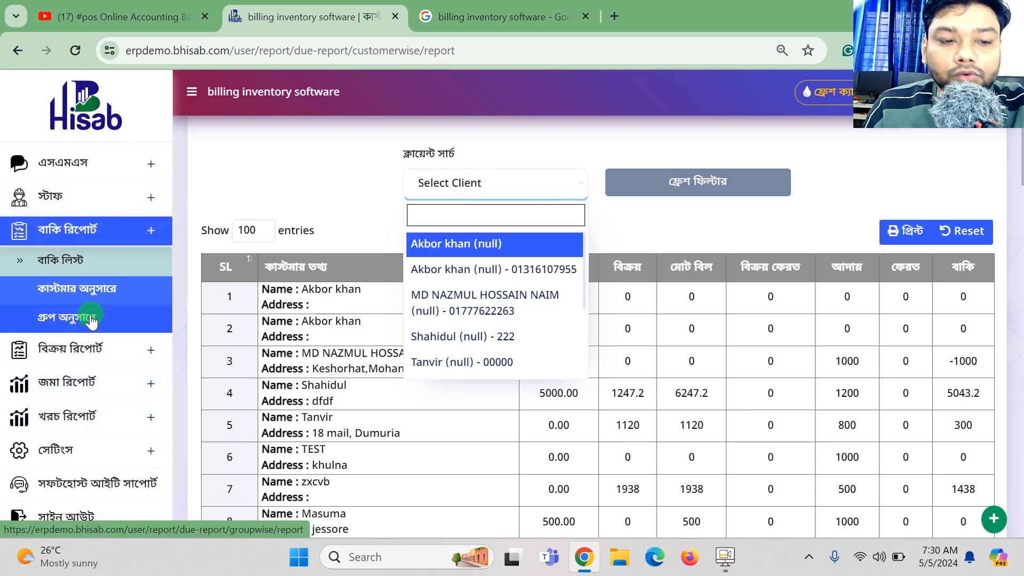
Open the group-wise (গ্রুপ অনুসারে) due report, then expand the ব্যক্তি customer menu.
{"action": "left_click", "coordinate": [91, 314]}
{"action": "scroll", "coordinate": [622, 315], "scroll_direction": "down", "scroll_amount": 1}
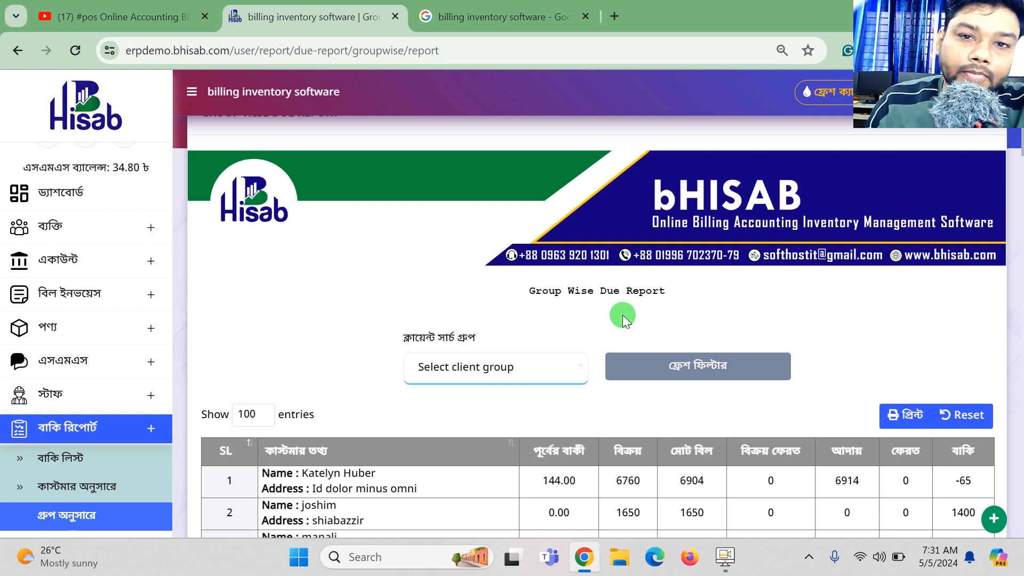
{"action": "left_click", "coordinate": [152, 227]}
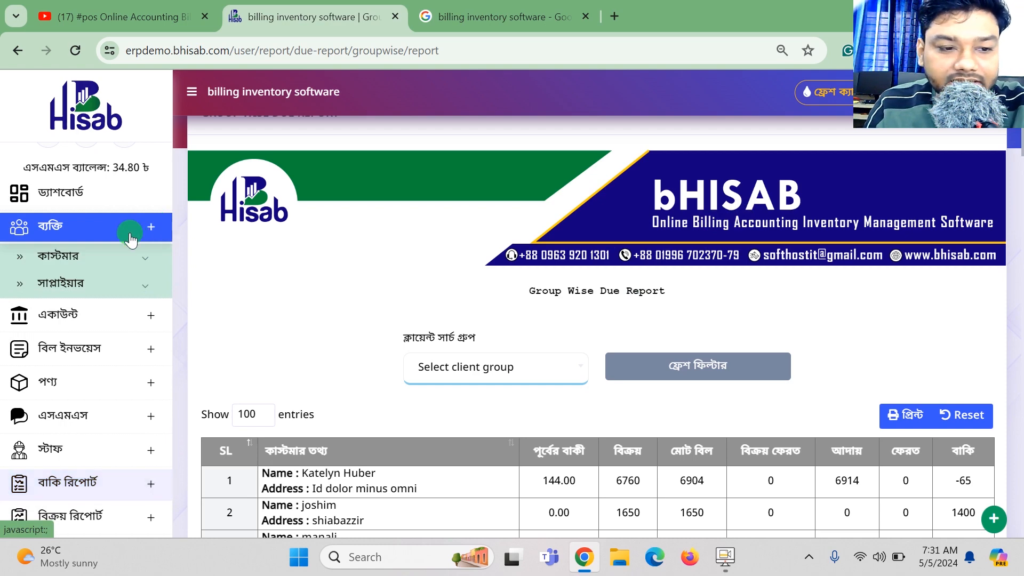
{"action": "left_click", "coordinate": [85, 262]}
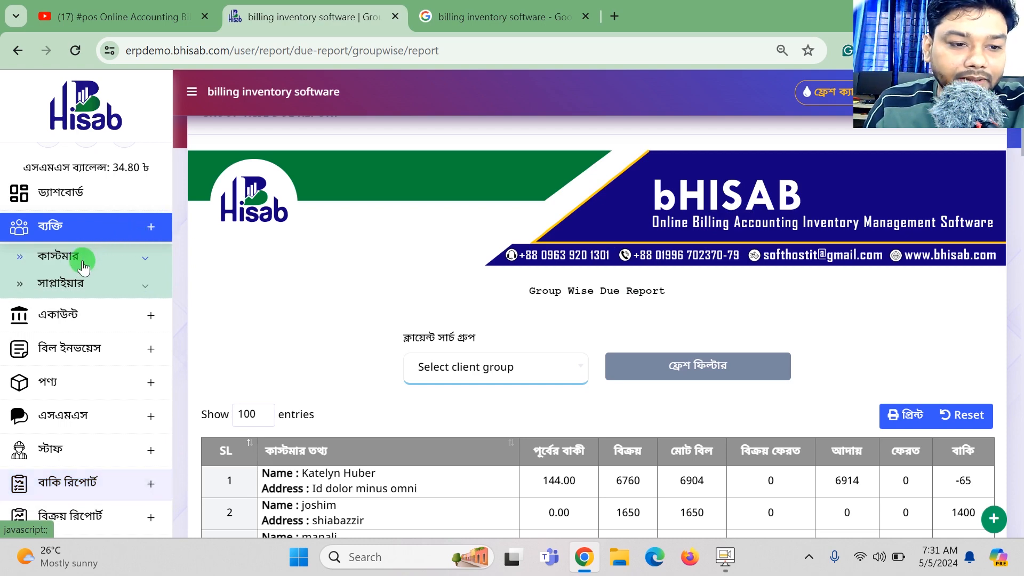
Open the new customer form and enter the customer's name and corrected address.
{"action": "left_click", "coordinate": [85, 275]}
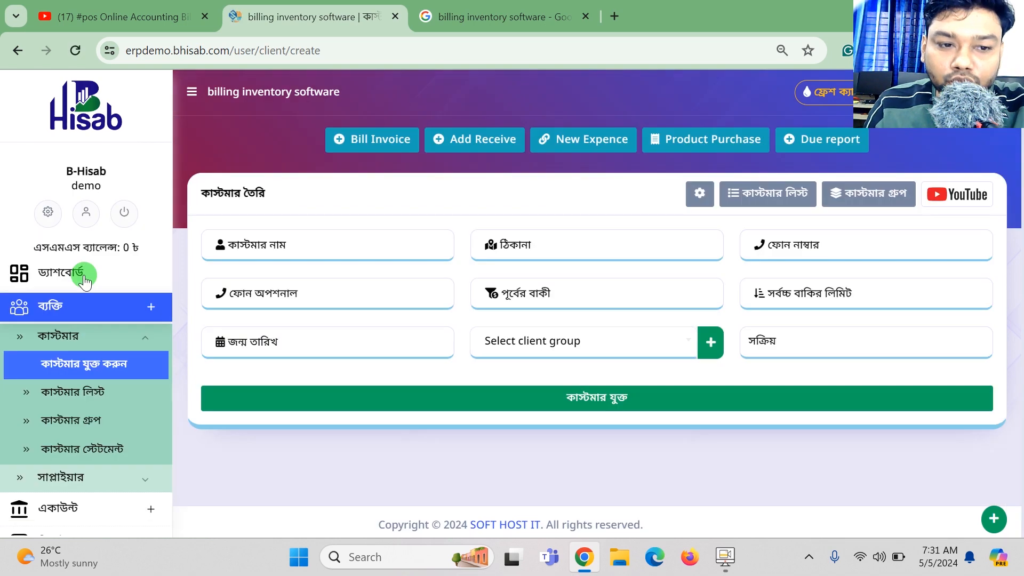
{"action": "left_click", "coordinate": [297, 248]}
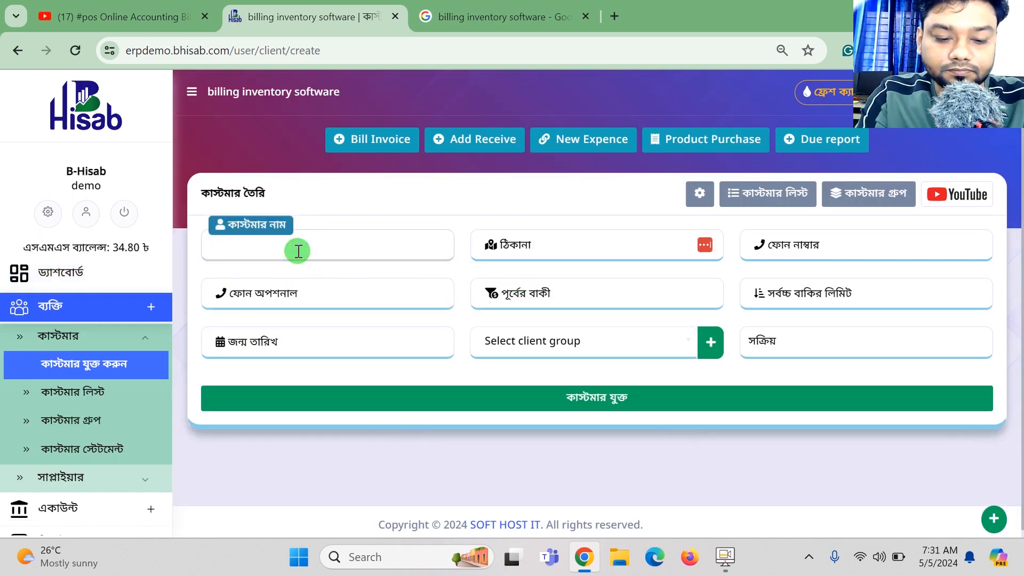
{"action": "type", "text": "Robiu"}
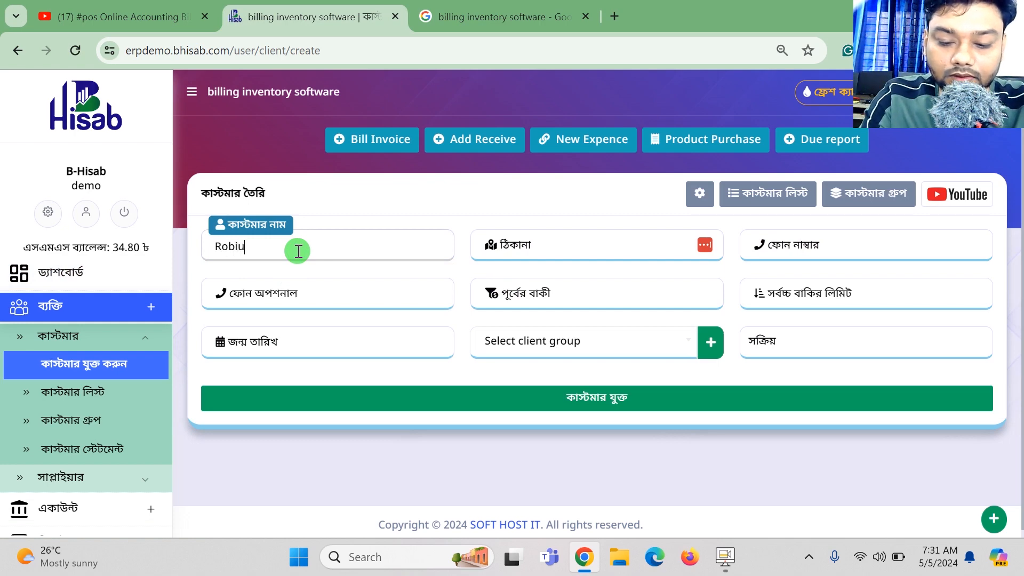
{"action": "type", "text": "l"}
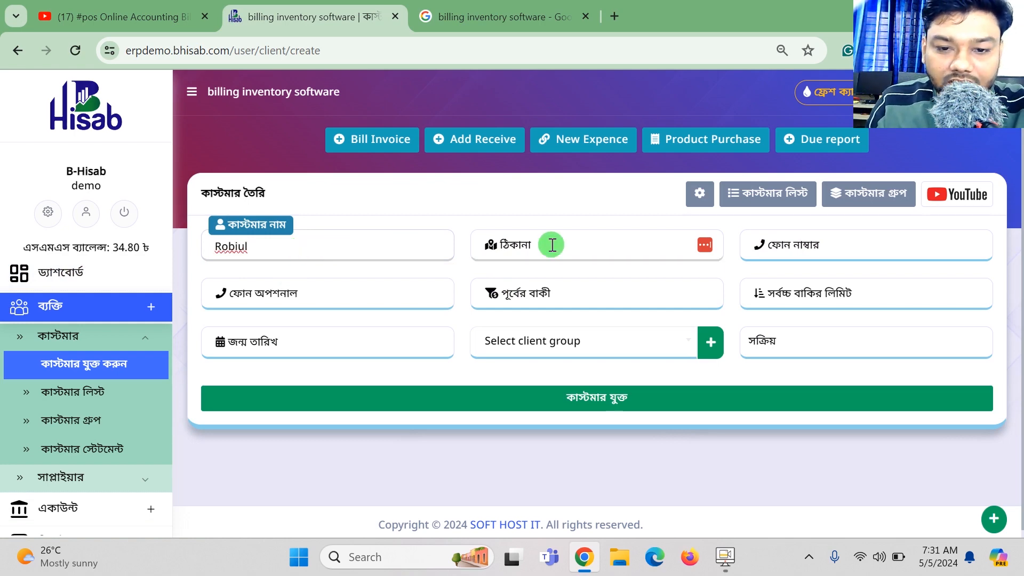
{"action": "left_click", "coordinate": [552, 245]}
{"action": "type", "text": "Dhka"}
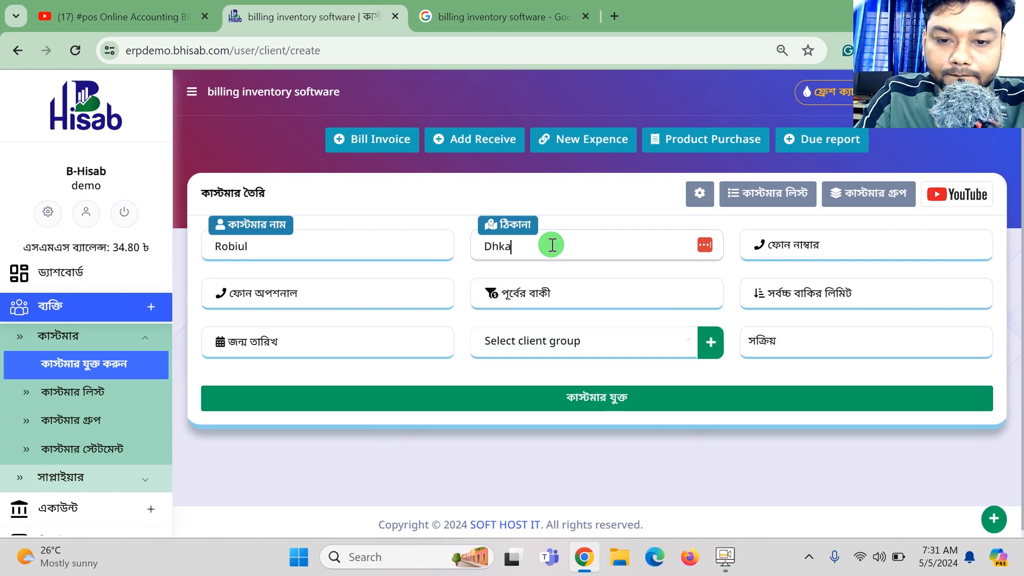
{"action": "key", "text": "Tab"}
{"action": "double_click", "coordinate": [552, 245]}
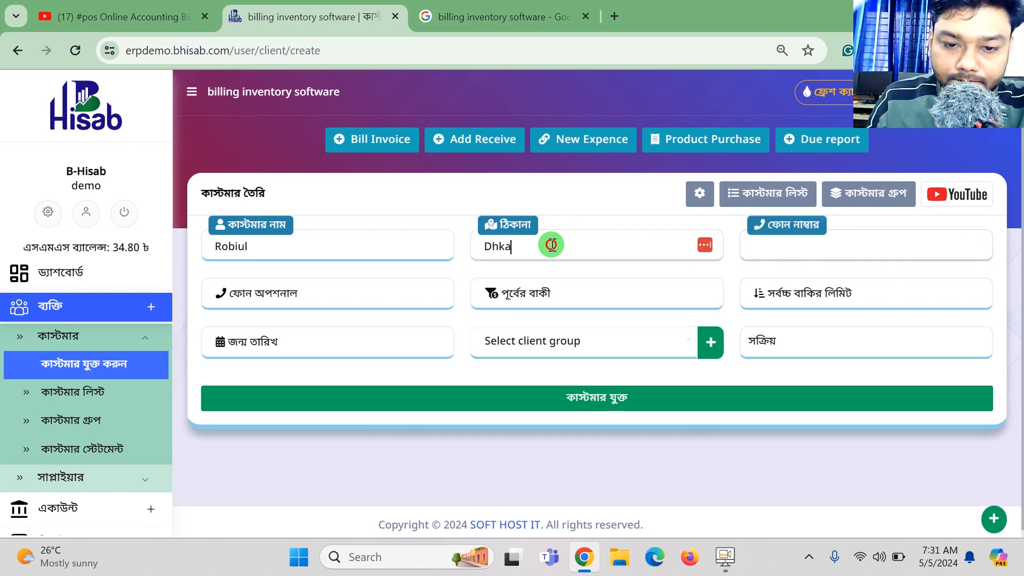
{"action": "type", "text": "Dhaka"}
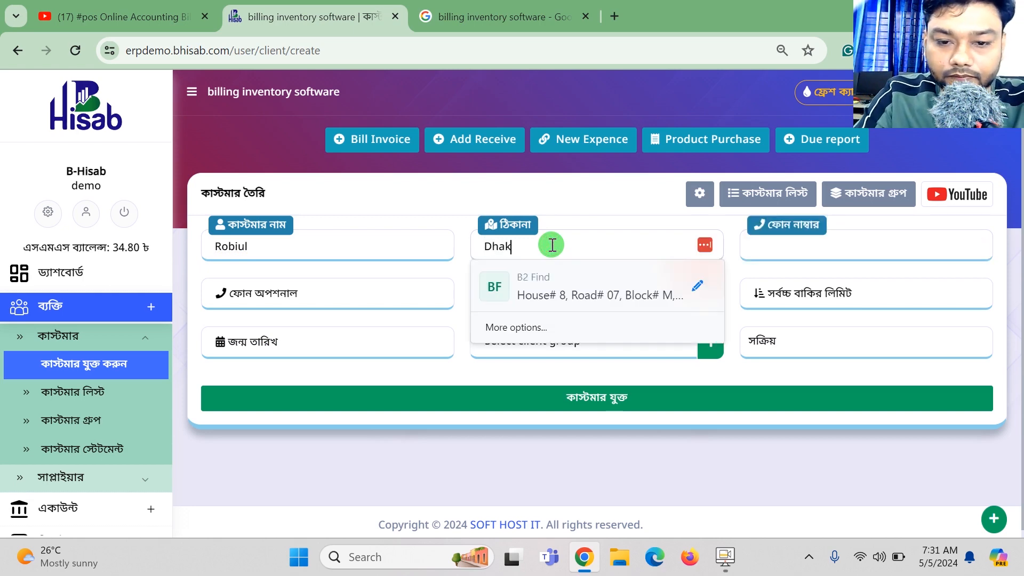
Enter the customer's phone number and go to the optional phone field.
{"action": "key", "text": "Tab"}
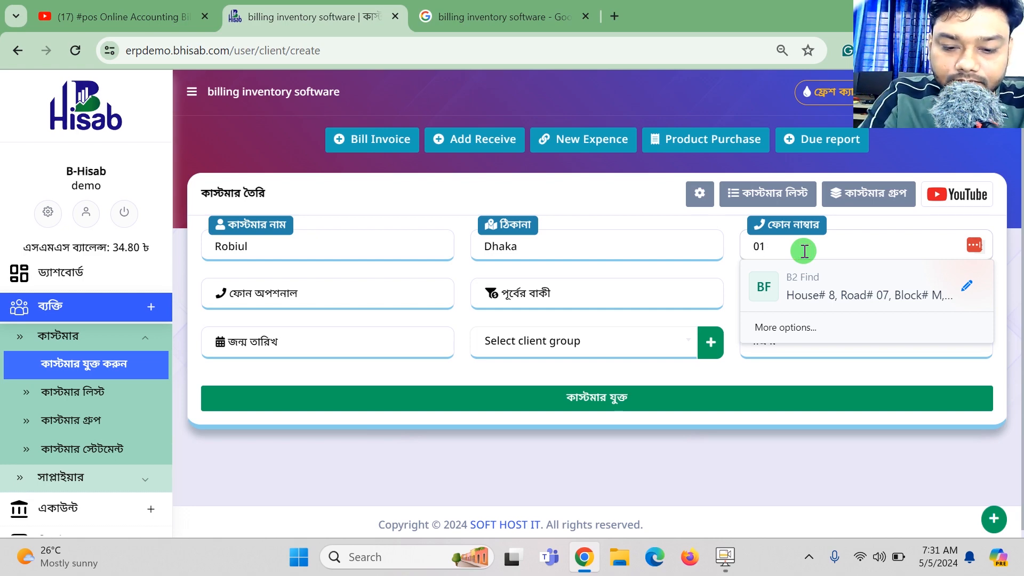
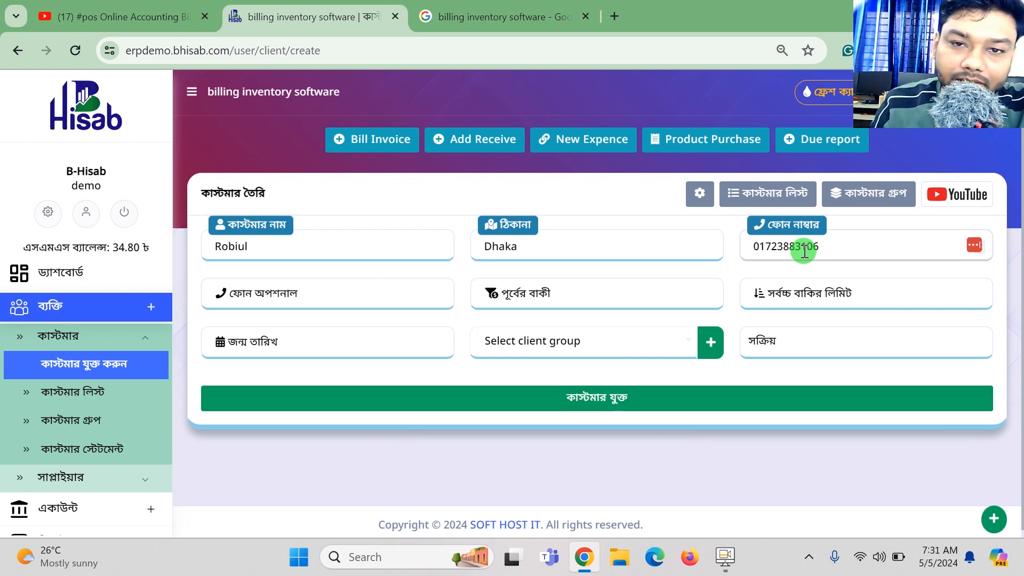
{"action": "left_click", "coordinate": [331, 296]}
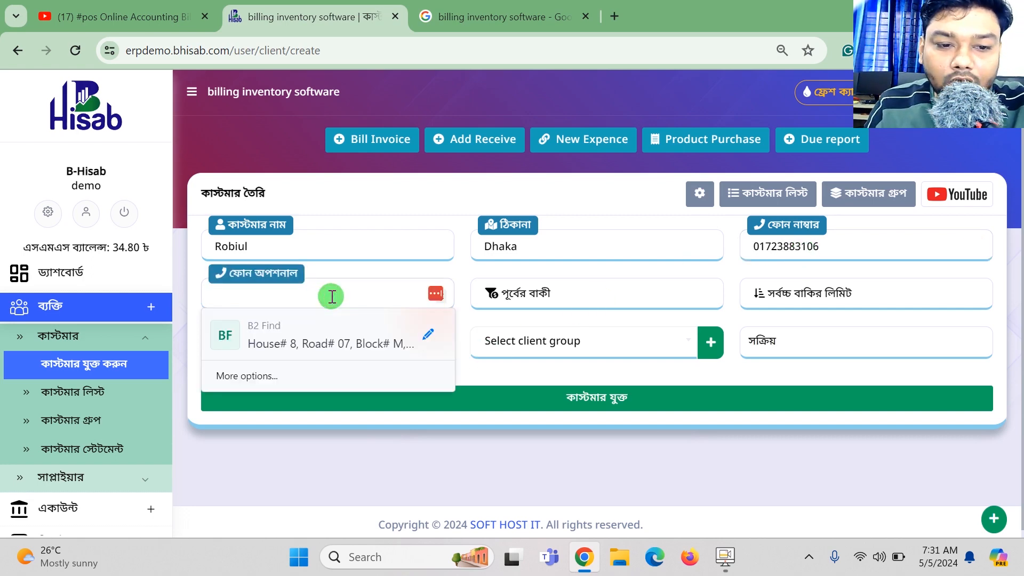
Put 00 in the optional phone field and enter a previous due of 20000.
{"action": "type", "text": "00"}
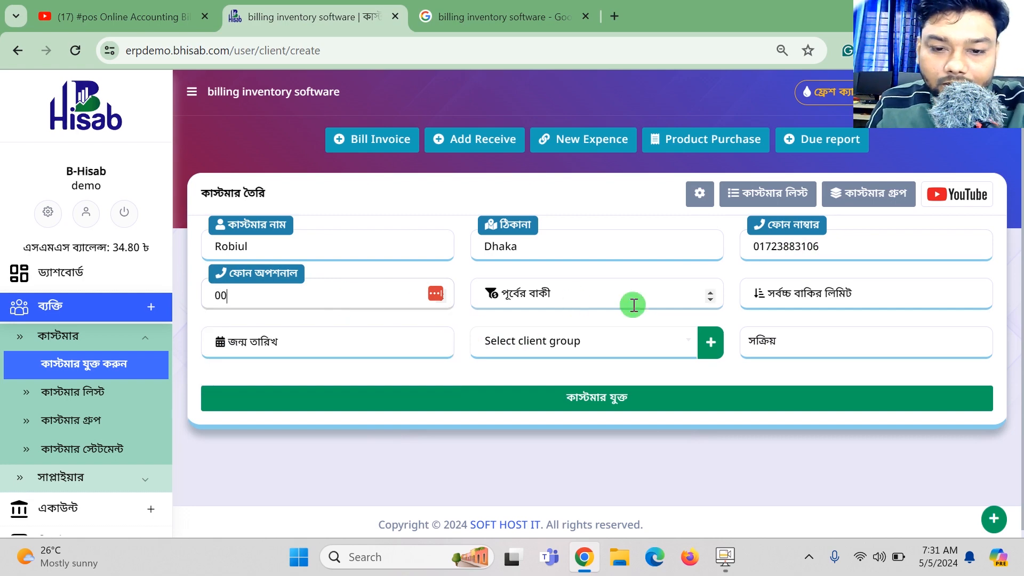
{"action": "left_click", "coordinate": [625, 302]}
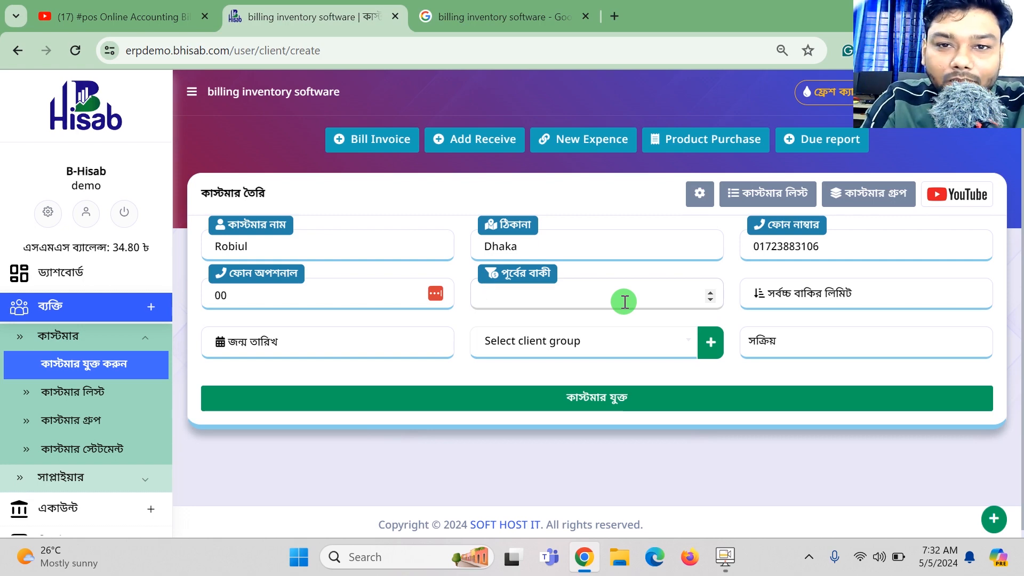
{"action": "left_click", "coordinate": [624, 302]}
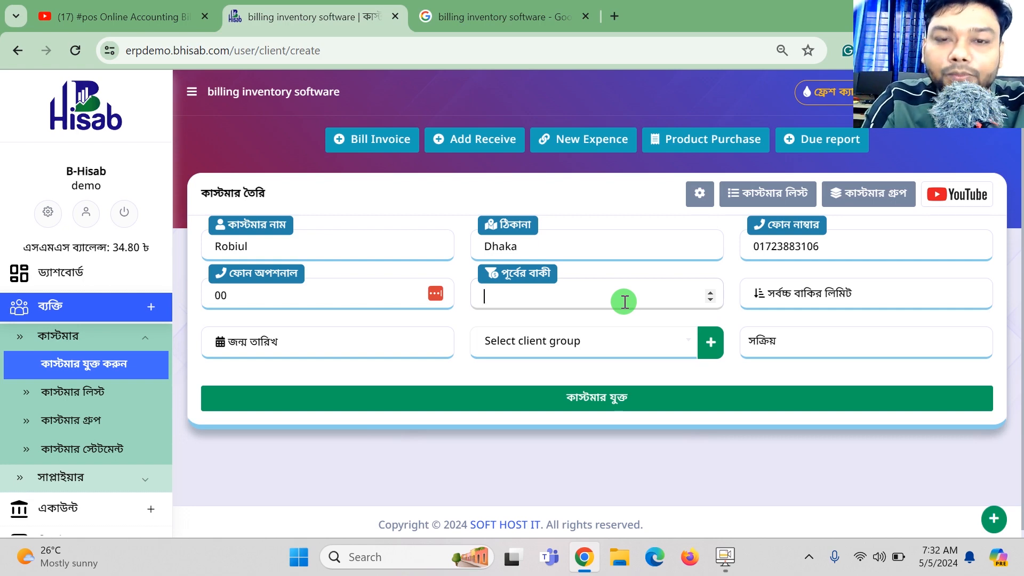
{"action": "type", "text": "20000"}
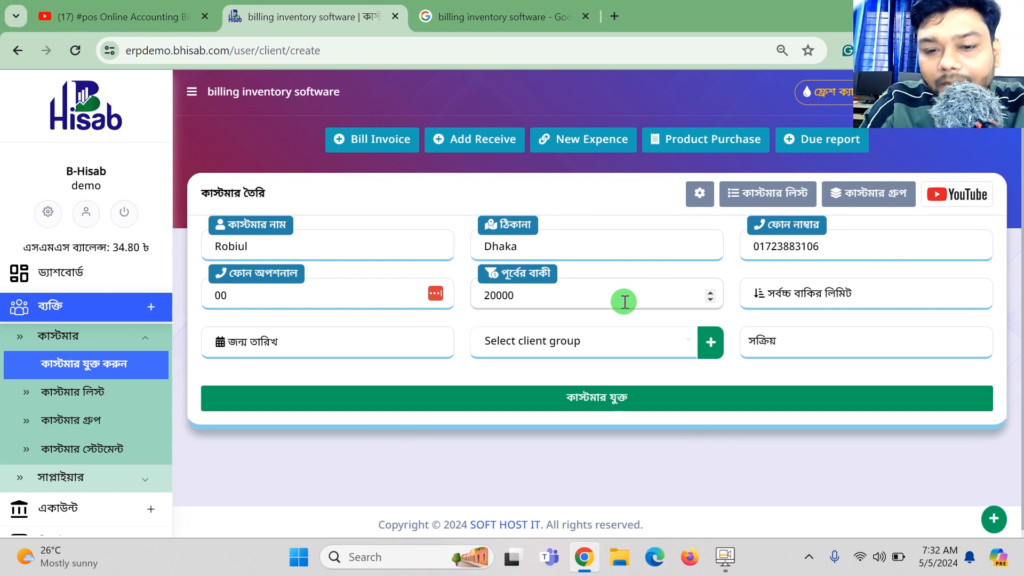
Replace the default 0 maximum due limit with 300000.
{"action": "left_click", "coordinate": [809, 296]}
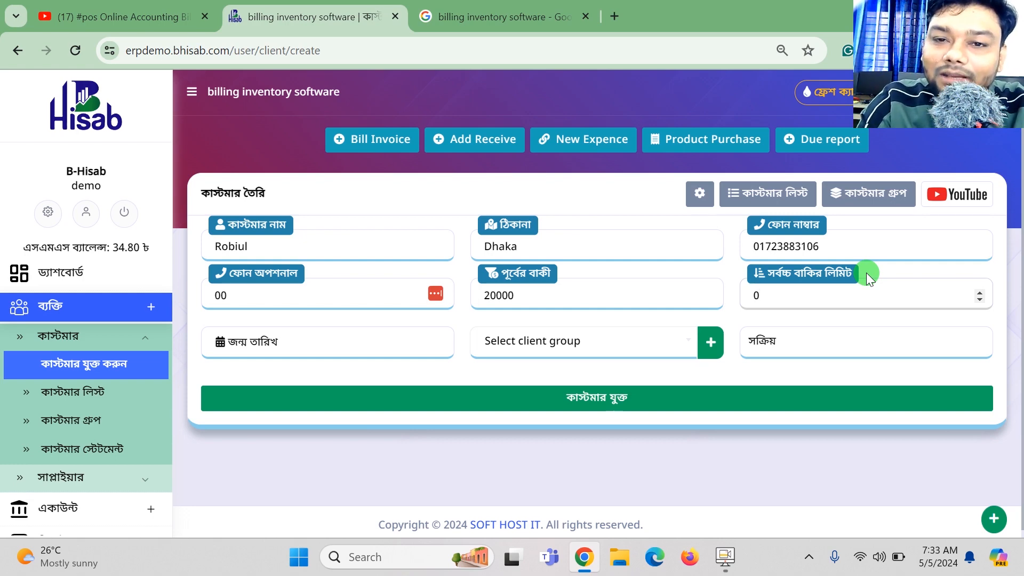
{"action": "key", "text": "BackSpace"}
{"action": "type", "text": "1"}
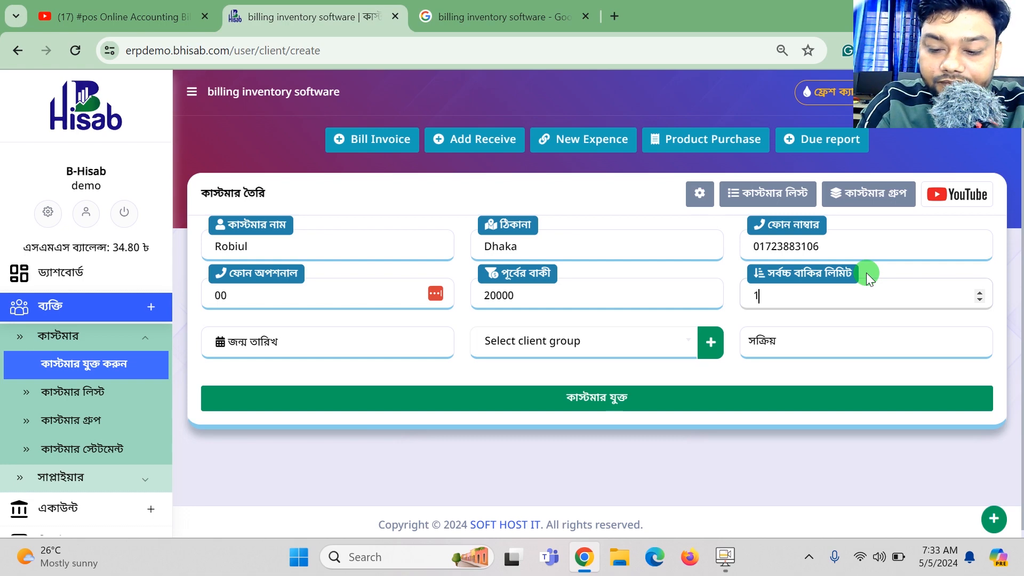
{"action": "type", "text": "00000"}
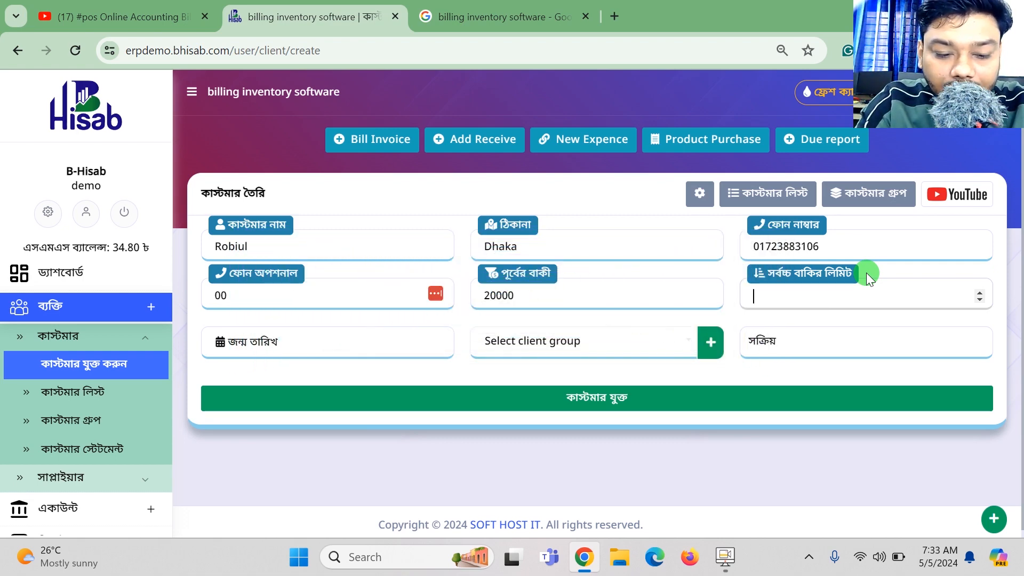
{"action": "type", "text": "30"}
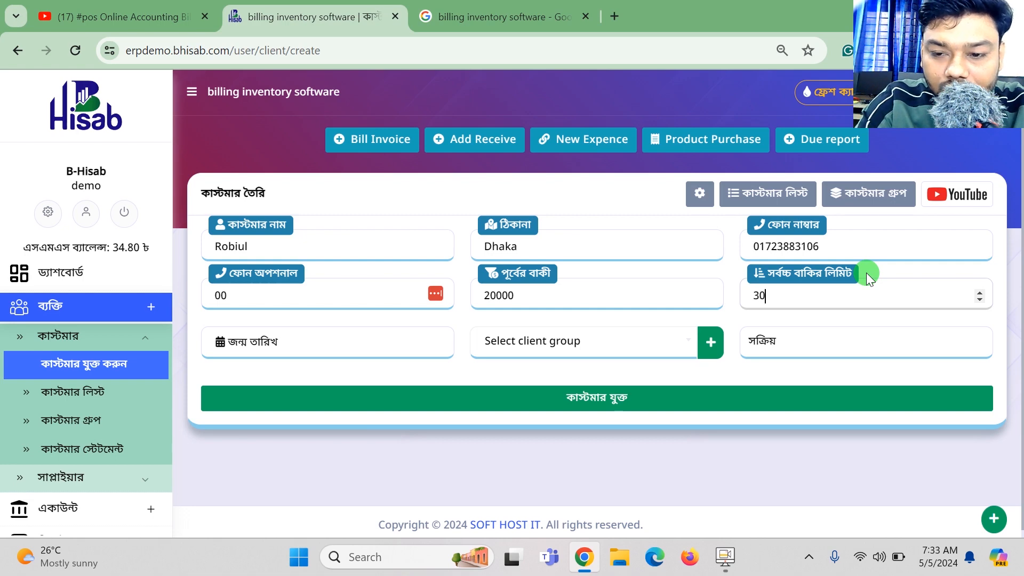
{"action": "type", "text": "0000"}
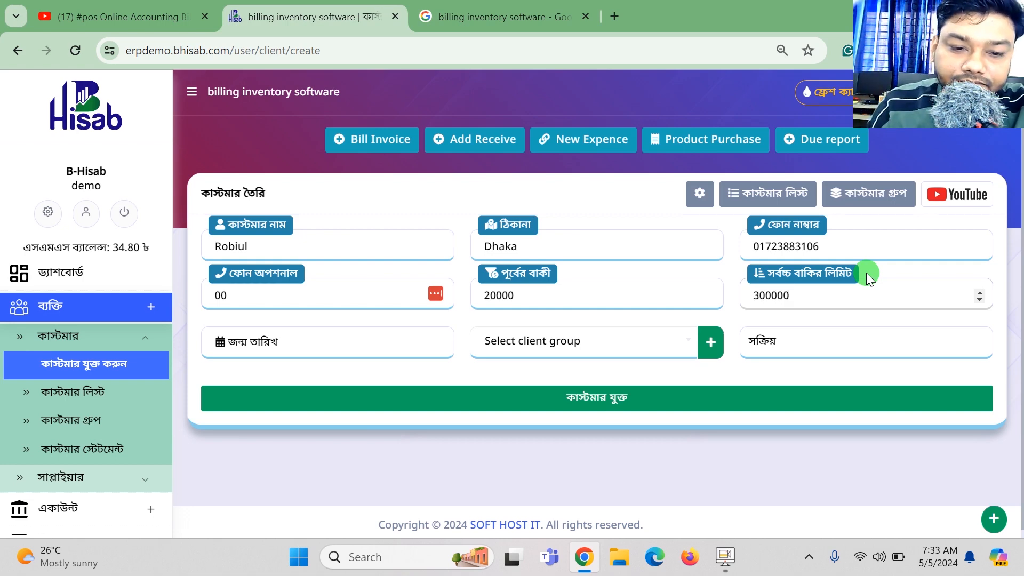
Create a new client group named 12 for the customer.
{"action": "left_click", "coordinate": [595, 342]}
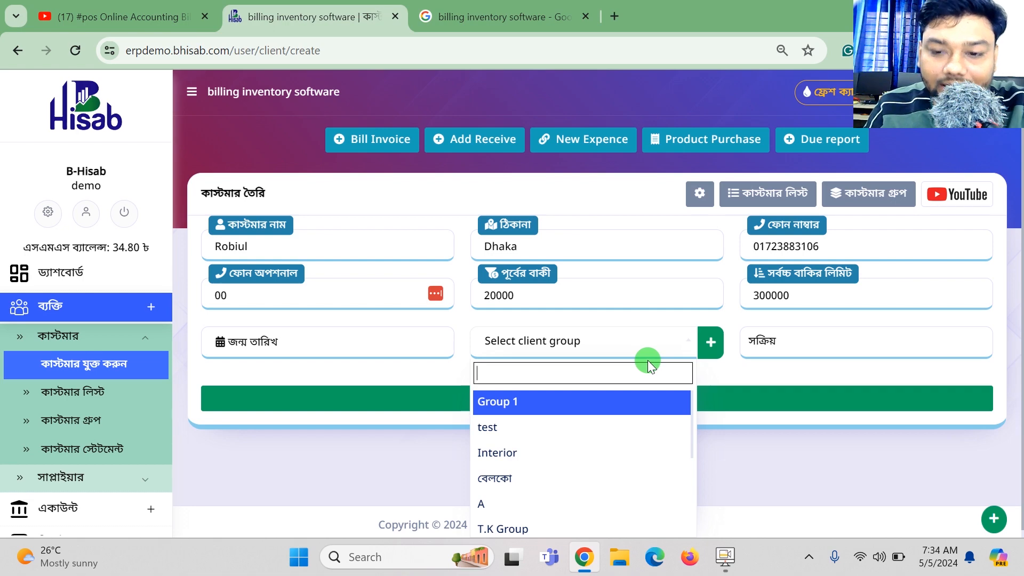
{"action": "scroll", "coordinate": [528, 482], "scroll_direction": "down", "scroll_amount": 3}
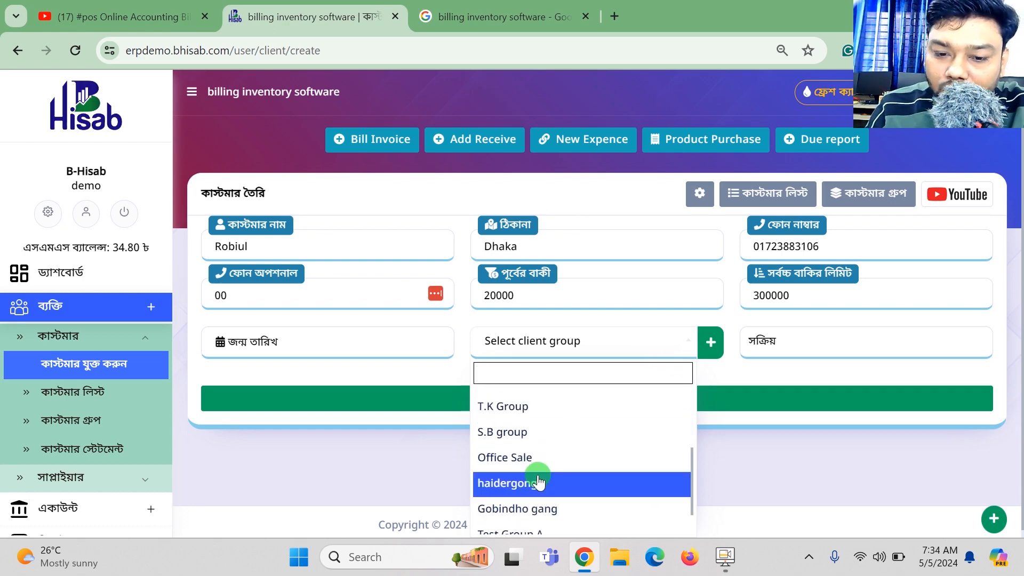
{"action": "left_click", "coordinate": [764, 446]}
{"action": "left_click", "coordinate": [711, 344]}
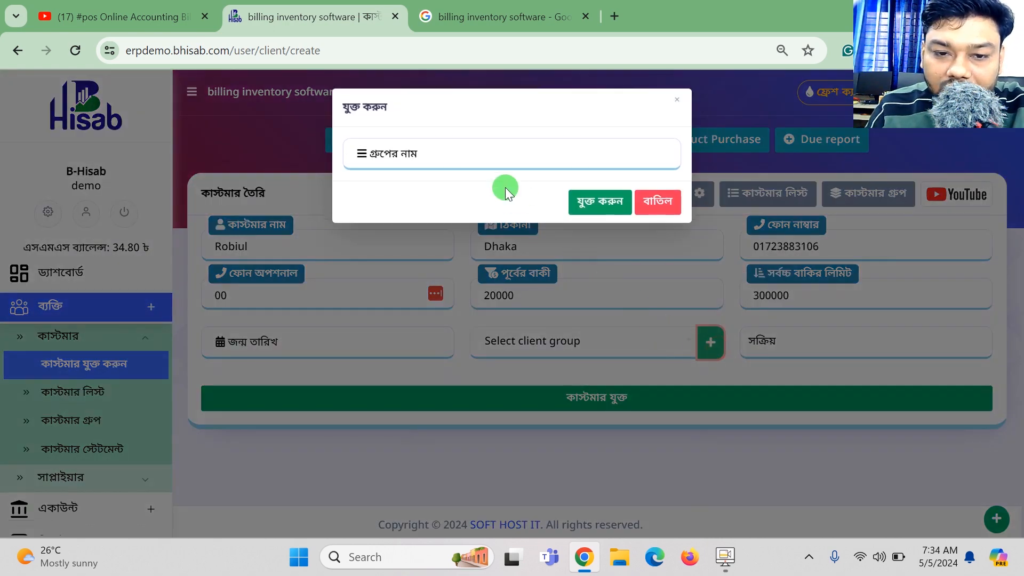
{"action": "left_click", "coordinate": [499, 148]}
{"action": "type", "text": "12"}
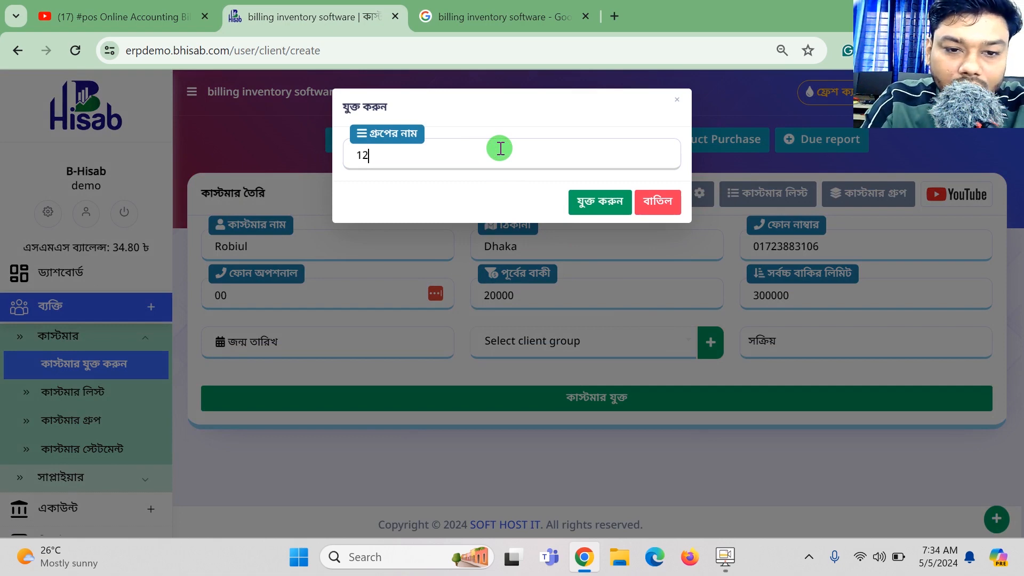
{"action": "left_click", "coordinate": [587, 208]}
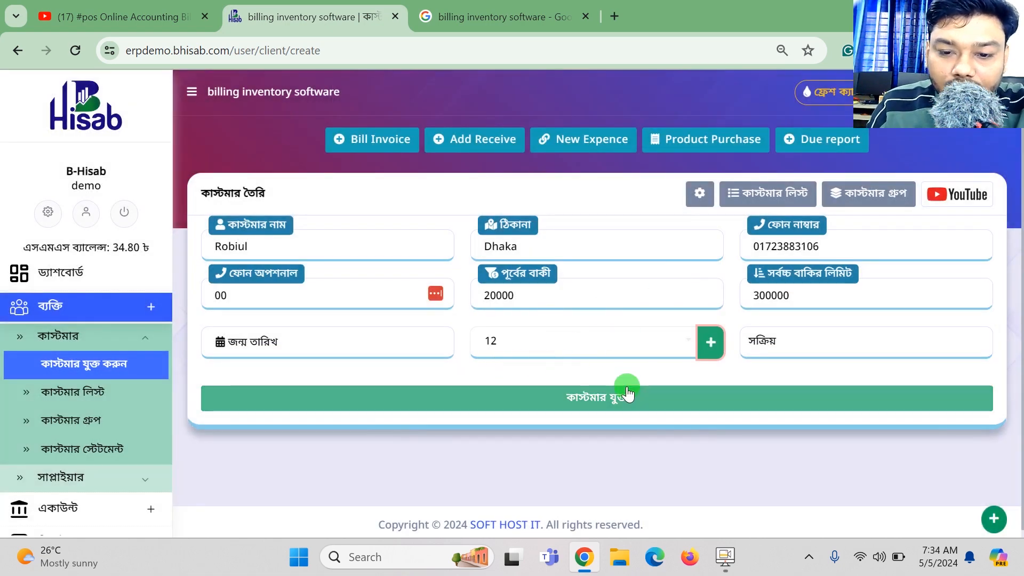
Save the customer, check its 20000 previous due and total bill, then start a Bill Invoice.
{"action": "left_click", "coordinate": [628, 400]}
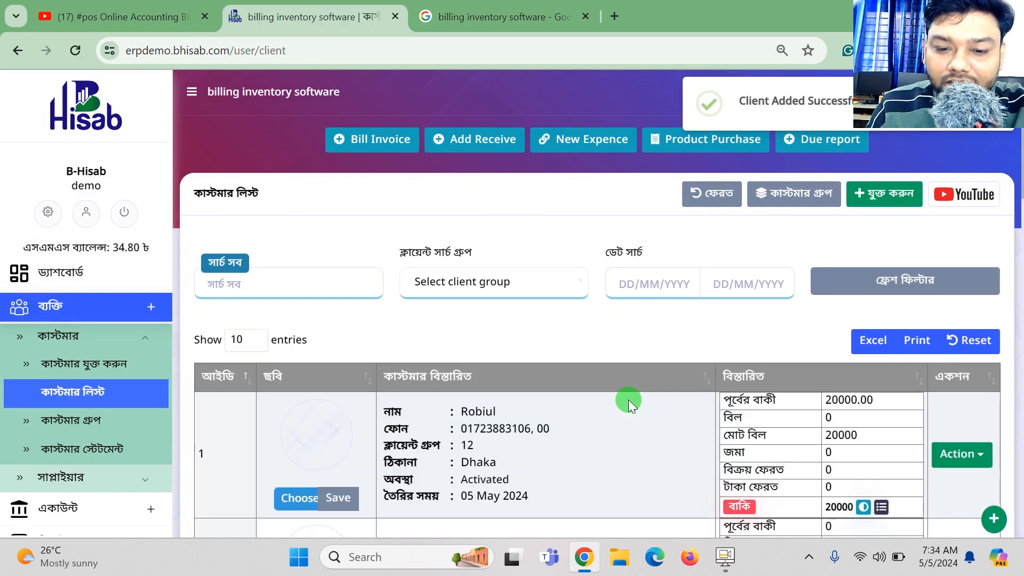
{"action": "scroll", "coordinate": [628, 399], "scroll_direction": "down", "scroll_amount": 1}
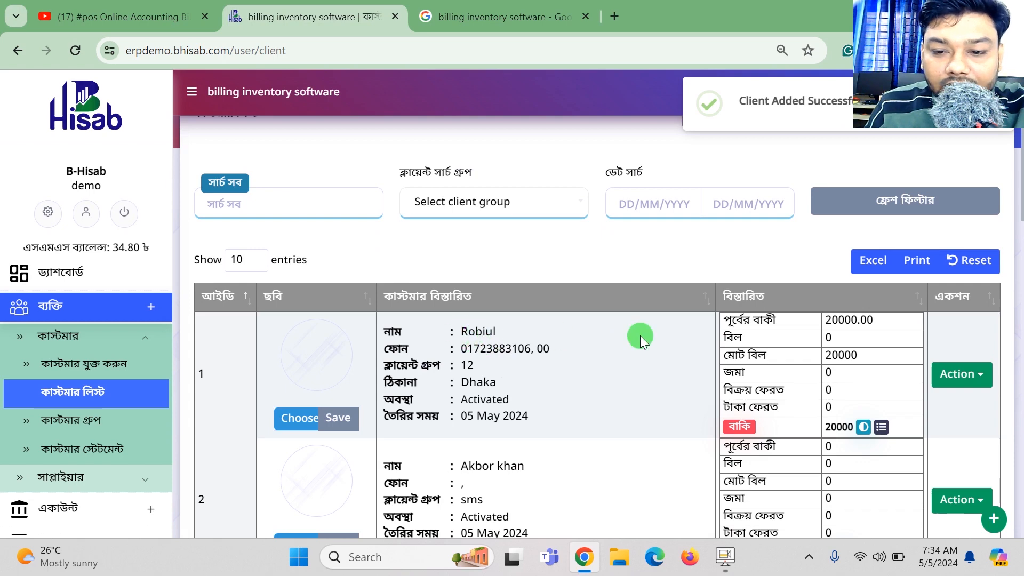
{"action": "left_click_drag", "start_coordinate": [877, 320], "coordinate": [827, 321]}
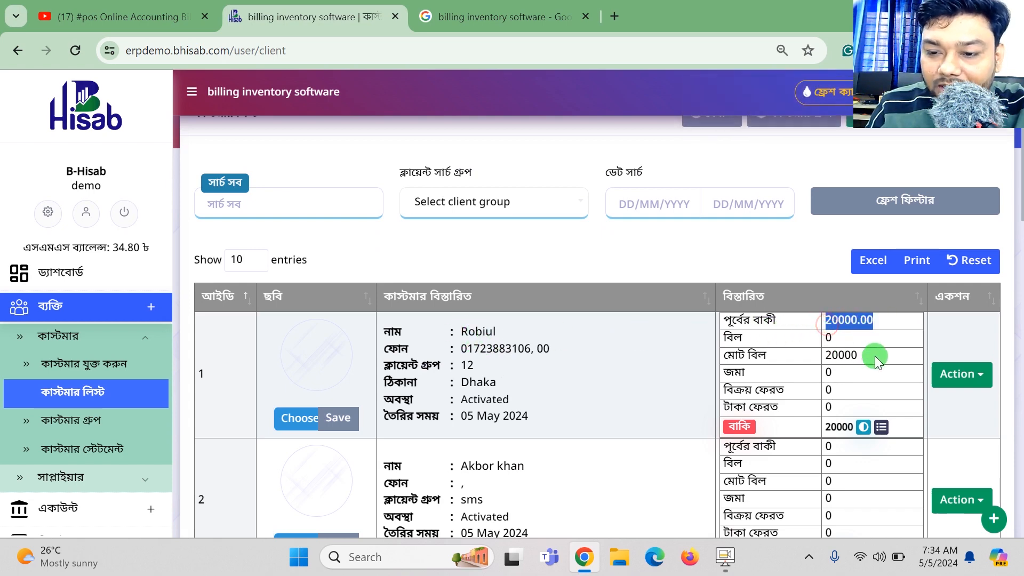
{"action": "left_click_drag", "start_coordinate": [877, 362], "coordinate": [818, 356]}
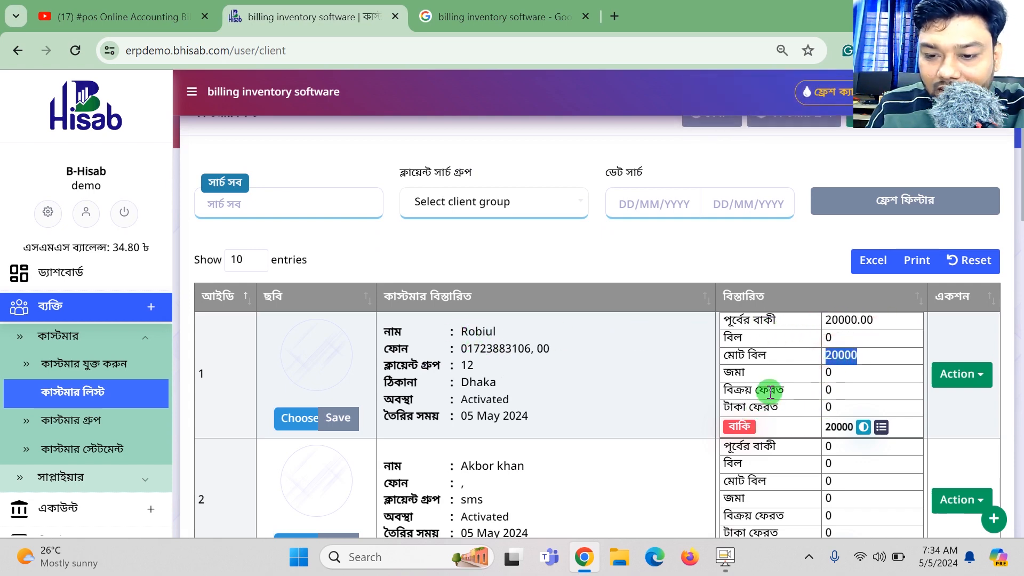
{"action": "left_click", "coordinate": [827, 373]}
{"action": "left_click_drag", "start_coordinate": [826, 426], "coordinate": [841, 433]}
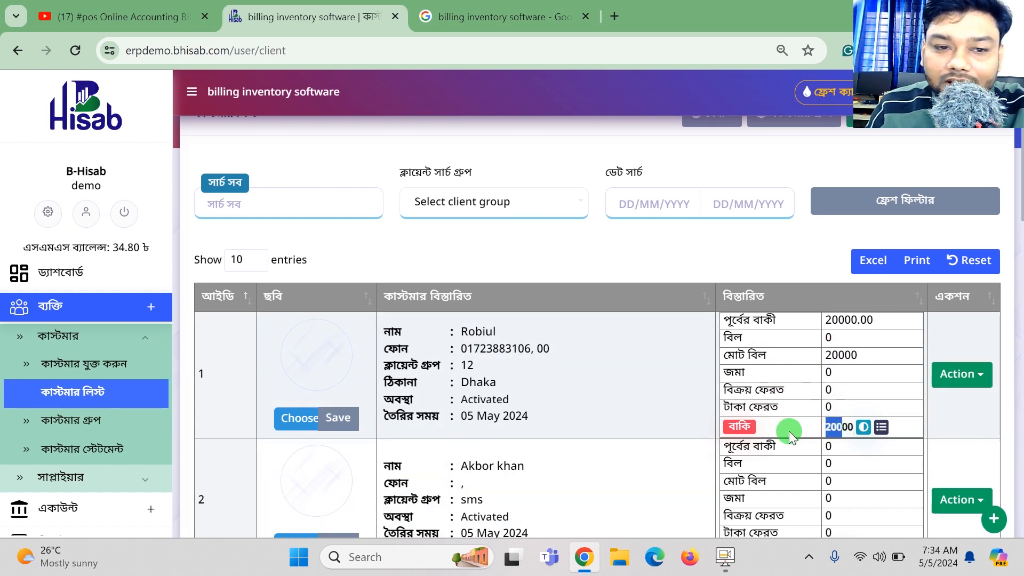
{"action": "scroll", "coordinate": [664, 408], "scroll_direction": "up", "scroll_amount": 1}
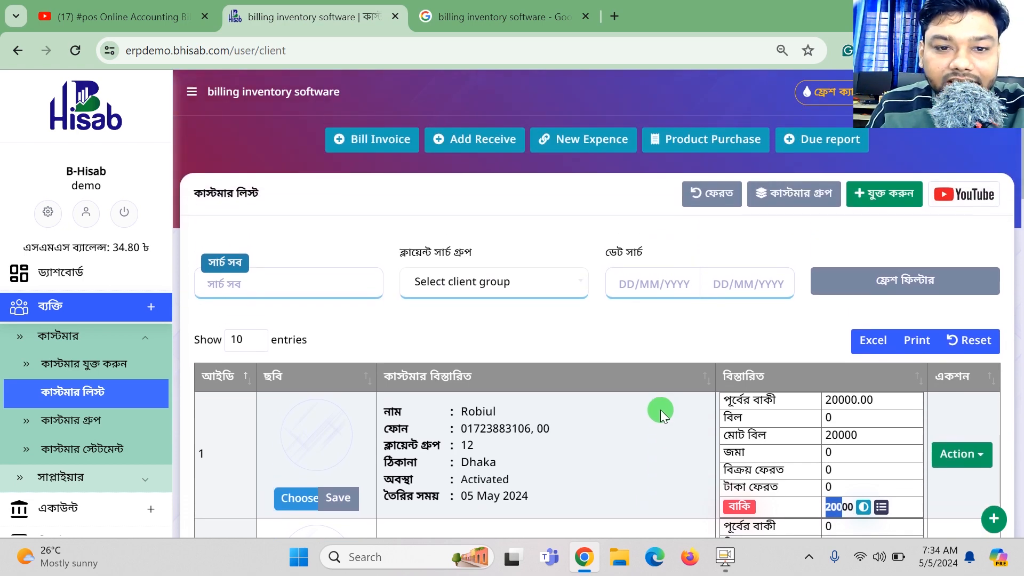
{"action": "left_click", "coordinate": [393, 153]}
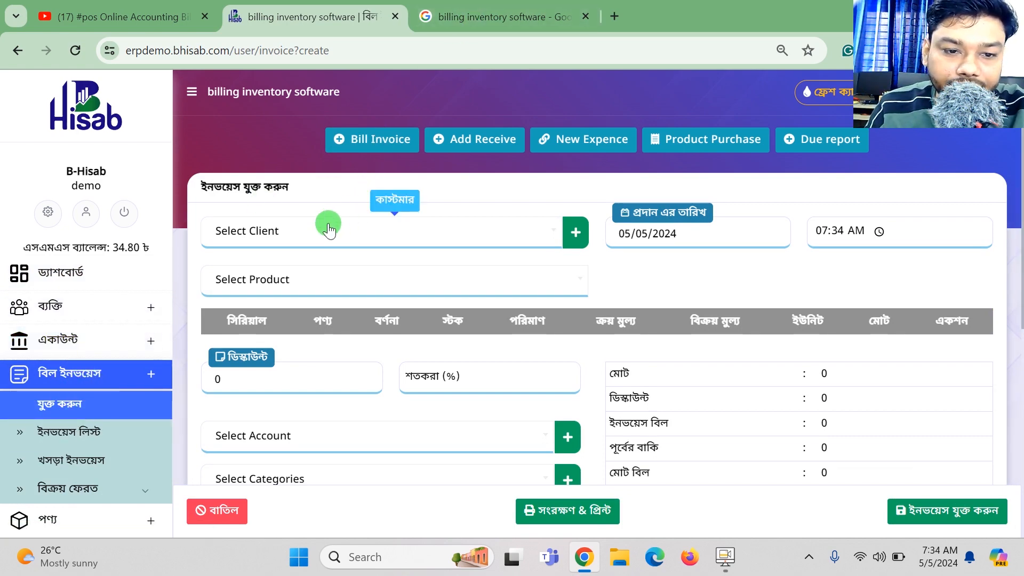
Bill the new customer for 10 Cement at 570, totalling 5700 with 25700 overall due.
{"action": "left_click", "coordinate": [309, 229]}
{"action": "left_click", "coordinate": [232, 300]}
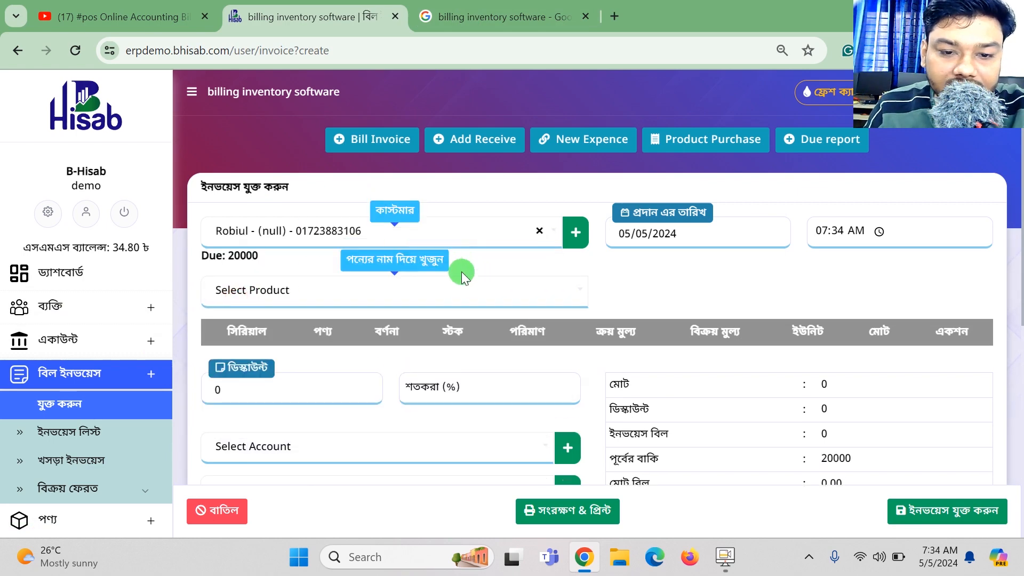
{"action": "left_click", "coordinate": [466, 279]}
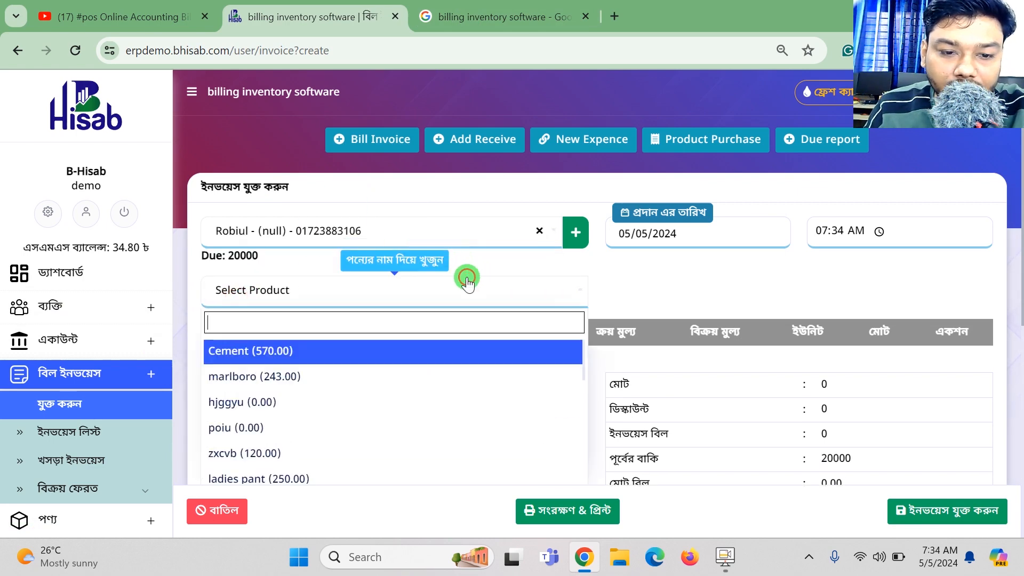
{"action": "left_click", "coordinate": [297, 352]}
{"action": "scroll", "coordinate": [642, 351], "scroll_direction": "down", "scroll_amount": 1}
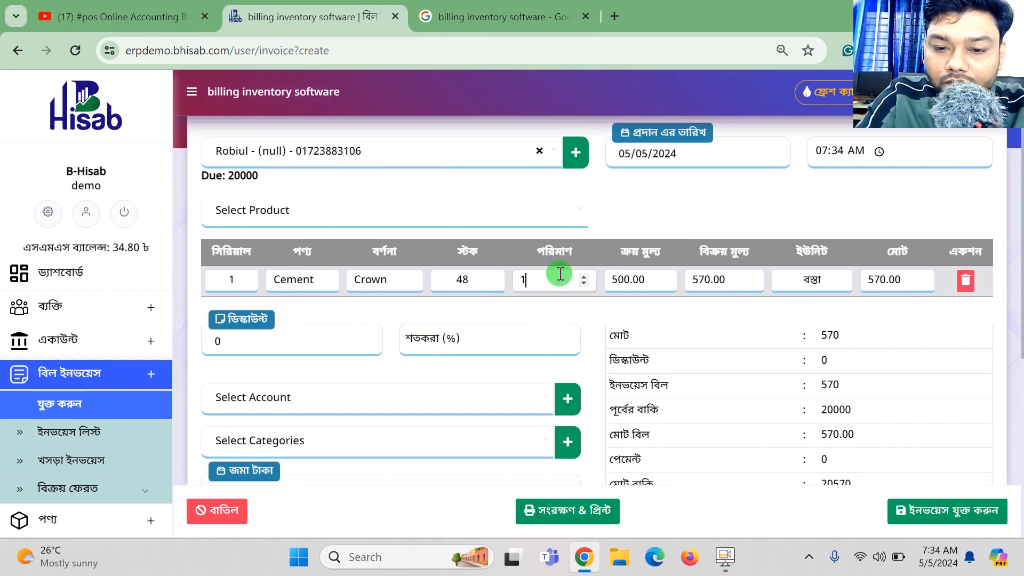
{"action": "type", "text": "0"}
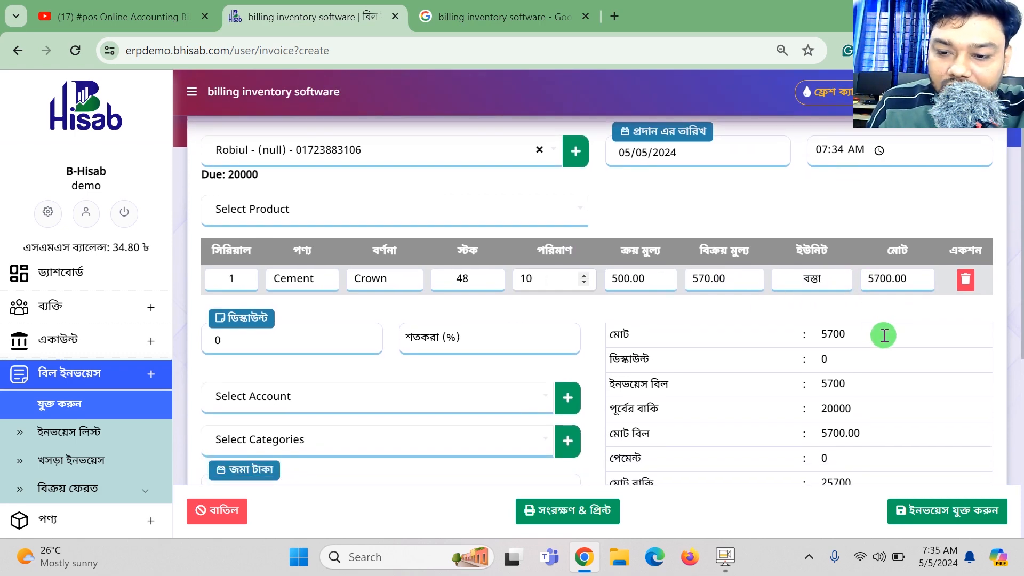
{"action": "scroll", "coordinate": [880, 336], "scroll_direction": "down", "scroll_amount": 2}
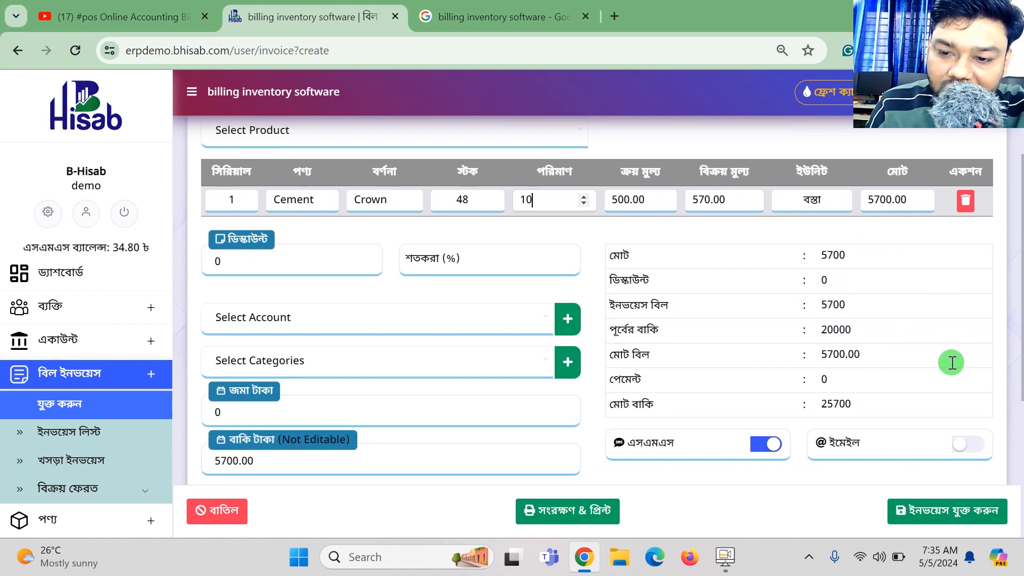
{"action": "scroll", "coordinate": [951, 363], "scroll_direction": "down", "scroll_amount": 2}
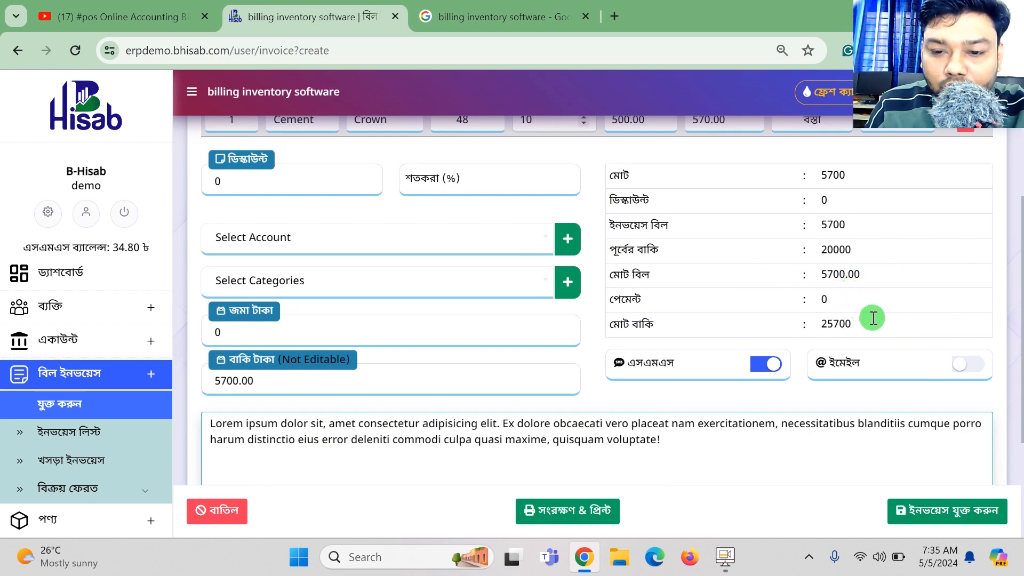
{"action": "left_click_drag", "start_coordinate": [873, 322], "coordinate": [680, 332]}
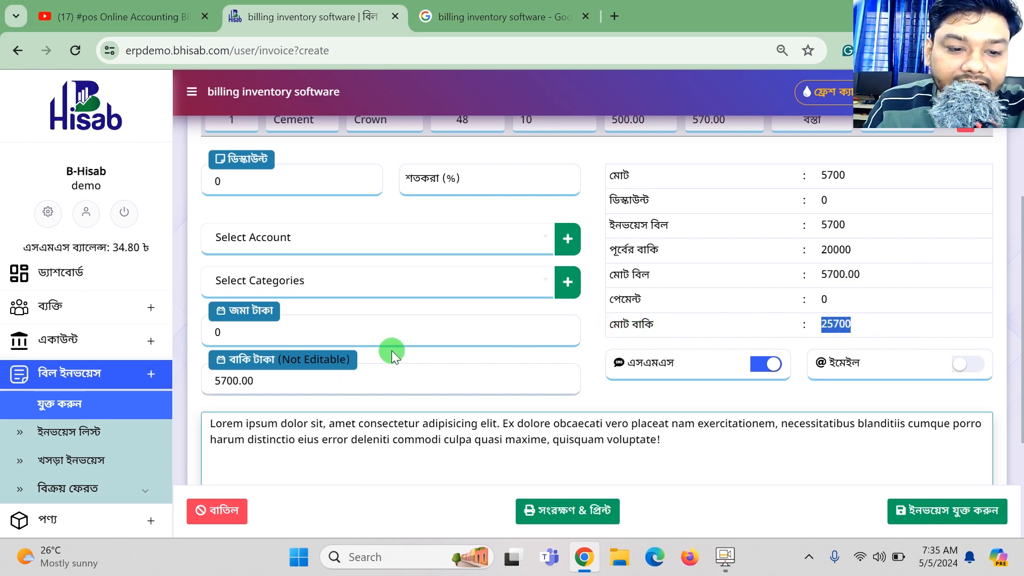
Enter a 10000 payment on the invoice, leaving 15700 due.
{"action": "scroll", "coordinate": [395, 351], "scroll_direction": "up", "scroll_amount": 1}
{"action": "scroll", "coordinate": [395, 351], "scroll_direction": "down", "scroll_amount": 1}
{"action": "left_click", "coordinate": [301, 331]}
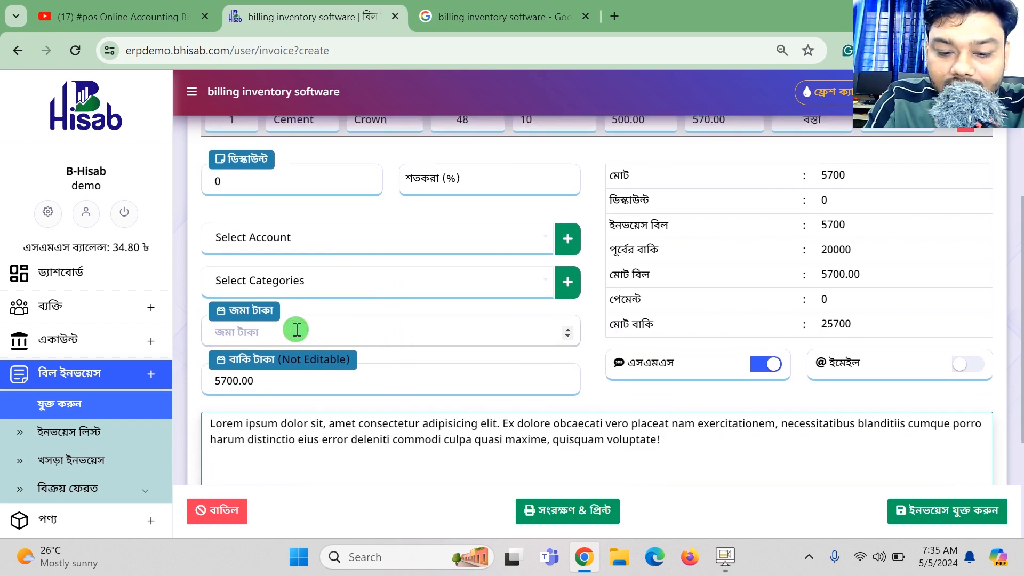
{"action": "type", "text": "10000"}
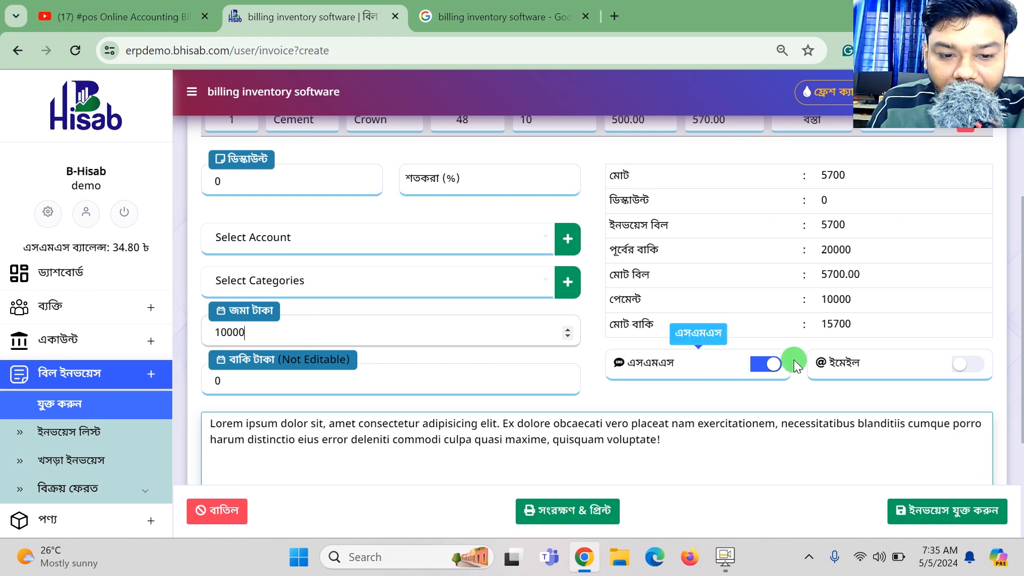
{"action": "scroll", "coordinate": [900, 292], "scroll_direction": "down", "scroll_amount": 1}
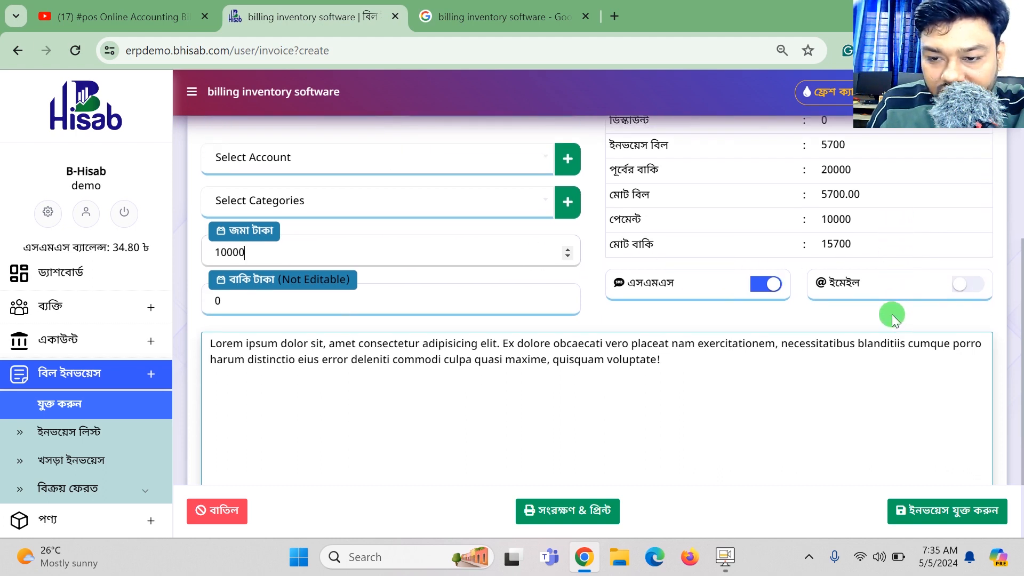
{"action": "left_click_drag", "start_coordinate": [850, 244], "coordinate": [822, 246]}
{"action": "scroll", "coordinate": [784, 341], "scroll_direction": "down", "scroll_amount": 2}
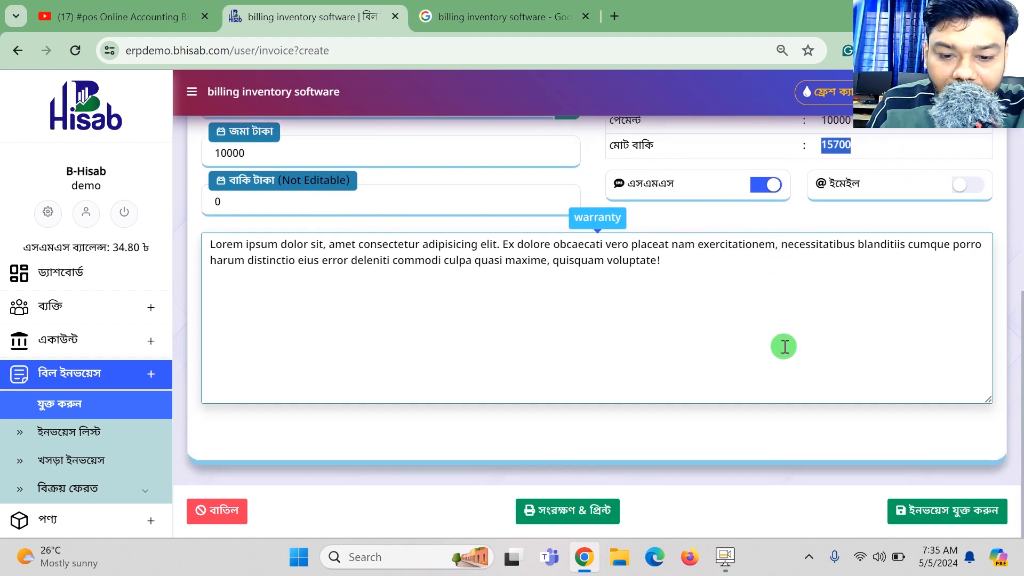
{"action": "left_click", "coordinate": [949, 511]}
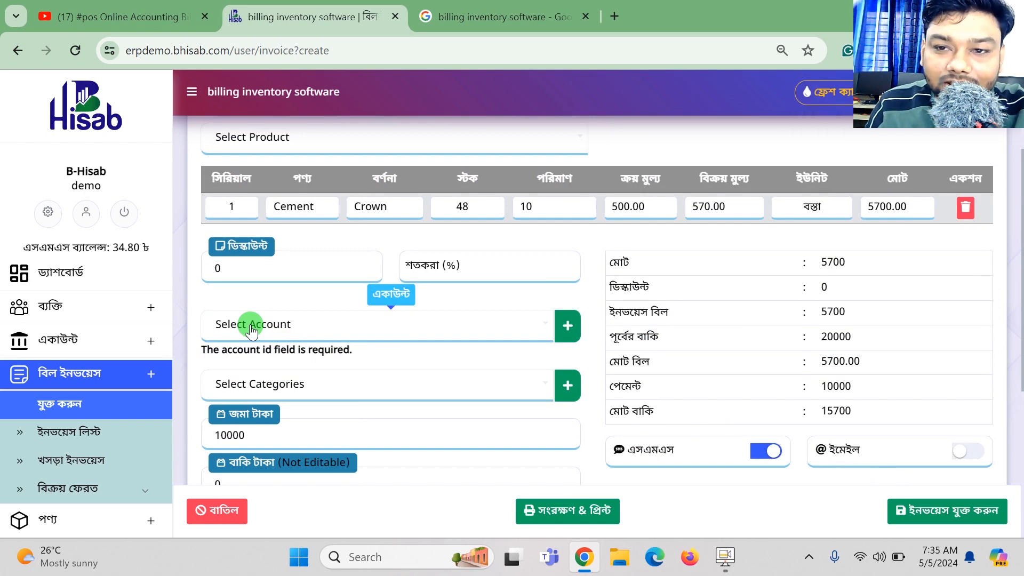
Choose the Cash account and save the invoice.
{"action": "left_click", "coordinate": [250, 328]}
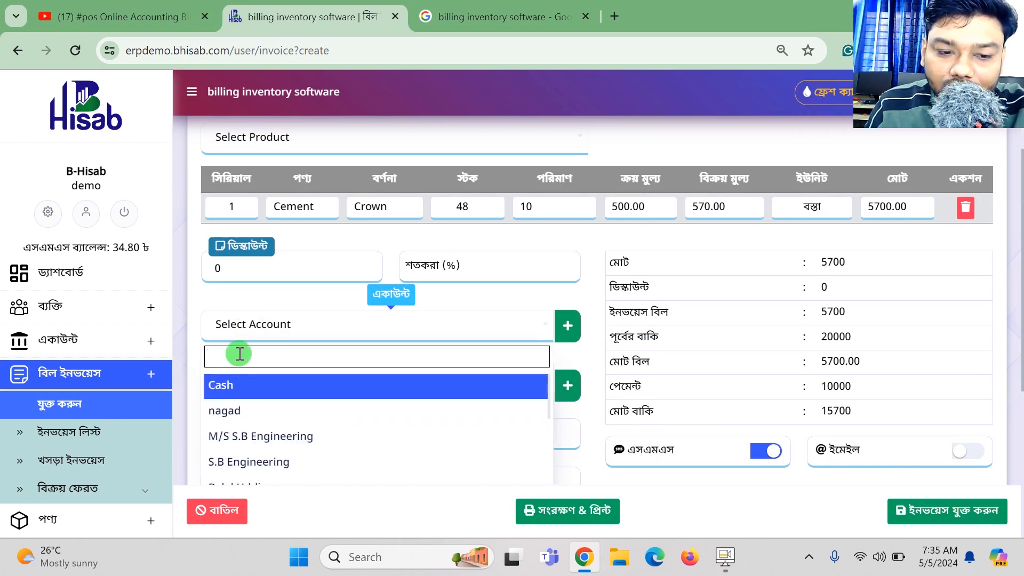
{"action": "left_click", "coordinate": [231, 391]}
{"action": "left_click", "coordinate": [924, 513]}
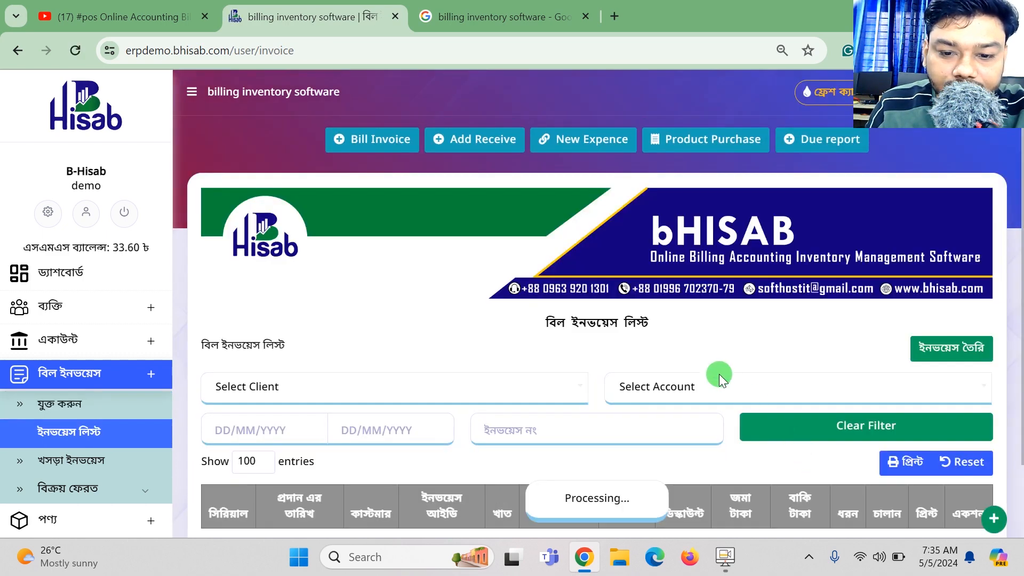
Review invoice 97's row (5700.00 billed, 10000.00 paid) and open its invoice view.
{"action": "scroll", "coordinate": [714, 370], "scroll_direction": "down", "scroll_amount": 3}
{"action": "scroll", "coordinate": [713, 369], "scroll_direction": "down", "scroll_amount": 2}
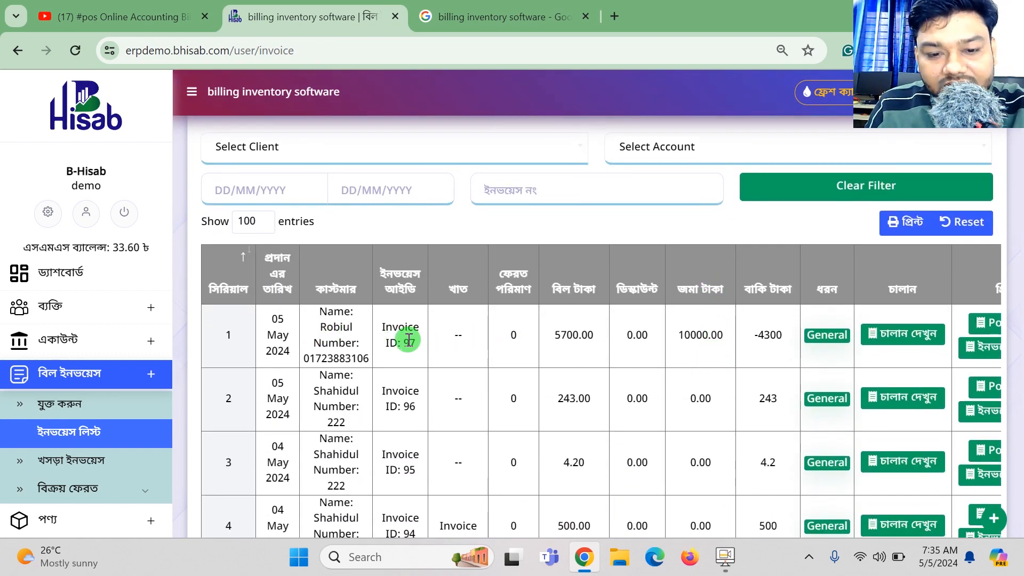
{"action": "left_click_drag", "start_coordinate": [319, 312], "coordinate": [360, 356]}
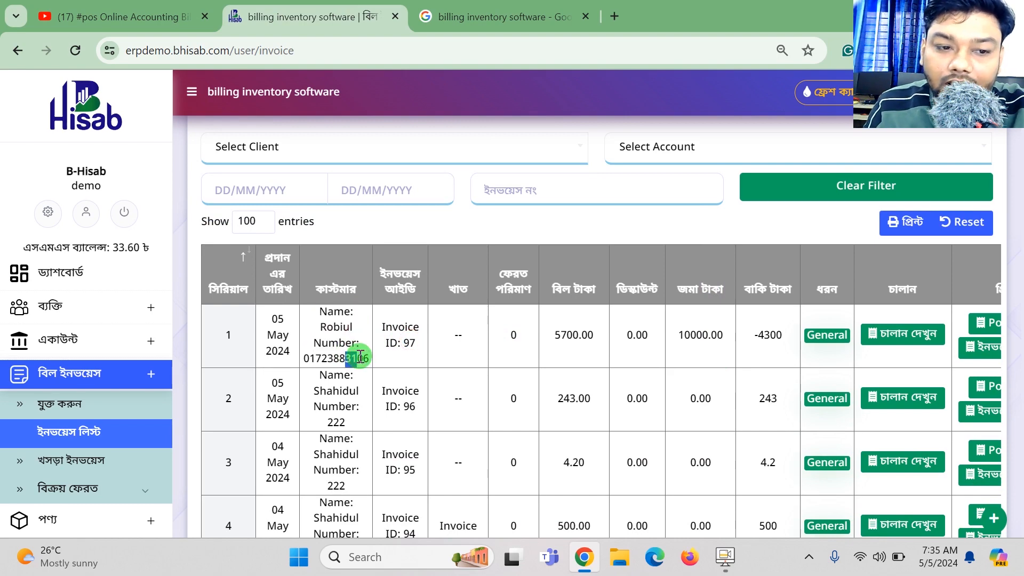
{"action": "left_click_drag", "start_coordinate": [112, 247], "coordinate": [143, 249]}
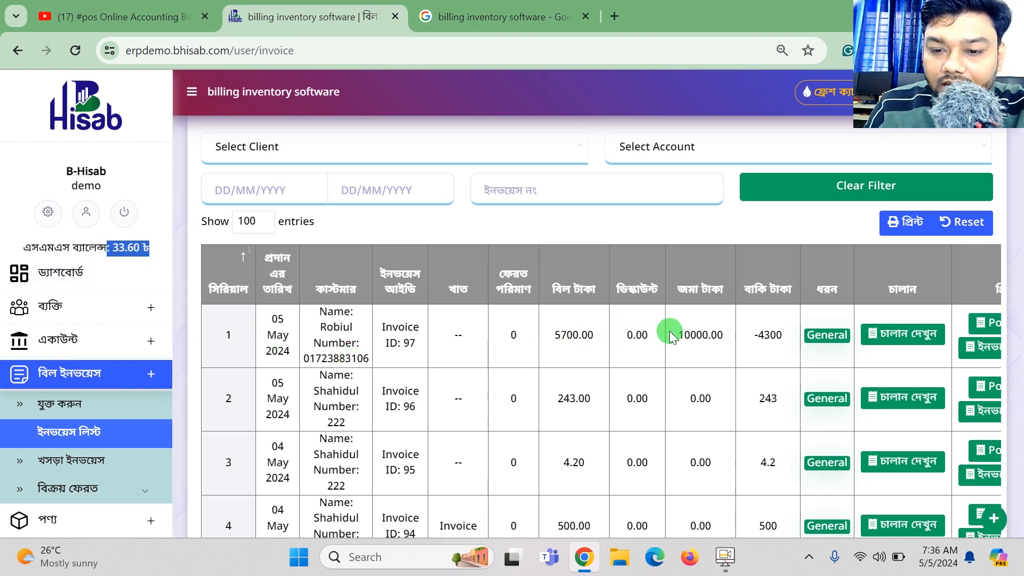
{"action": "left_click_drag", "start_coordinate": [725, 339], "coordinate": [689, 337]}
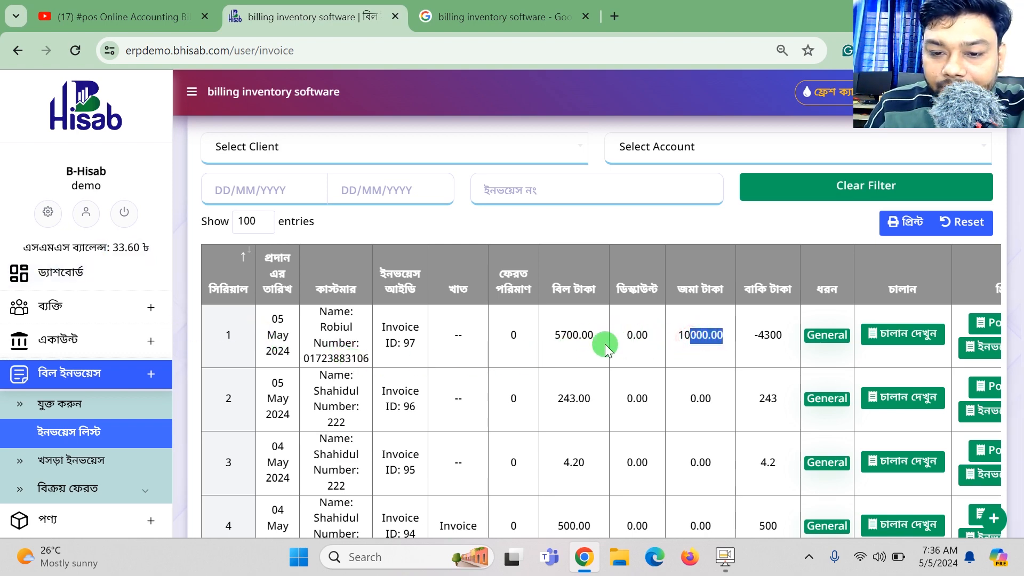
{"action": "left_click_drag", "start_coordinate": [566, 336], "coordinate": [561, 336]}
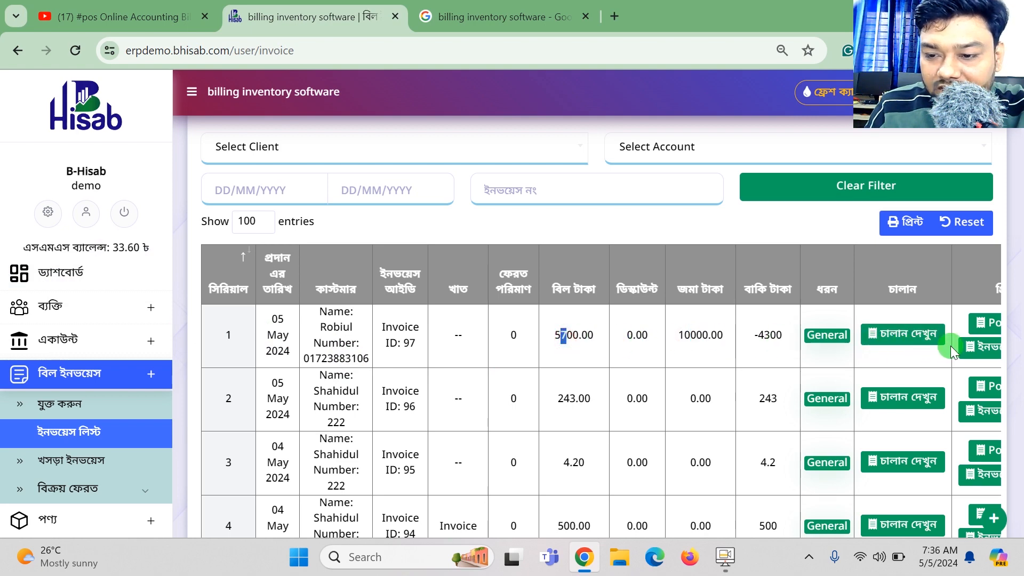
{"action": "left_click", "coordinate": [979, 356]}
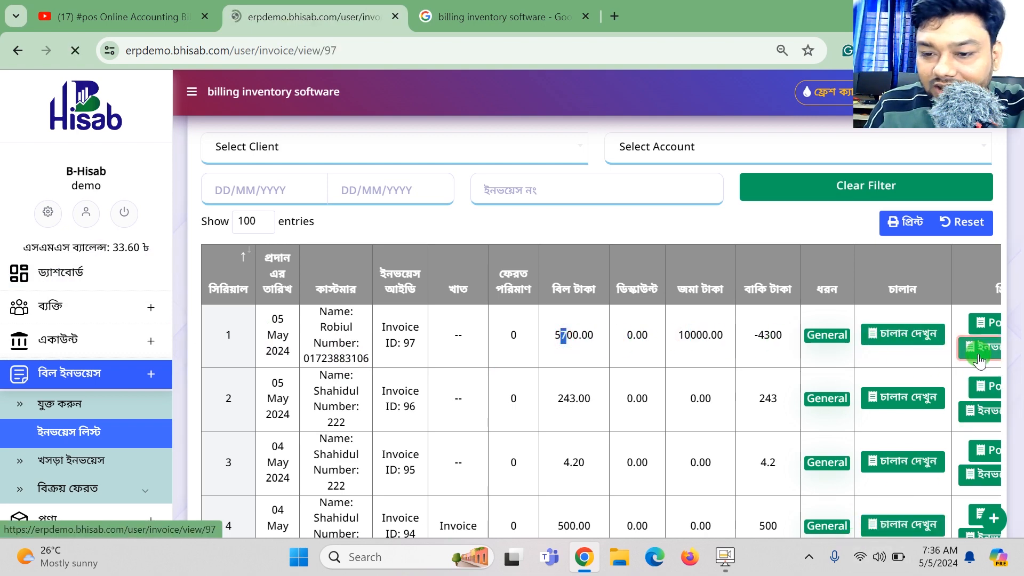
Review invoice 97, highlighting the amount in words, the 10,000.00 payment and the 15700 net due.
{"action": "scroll", "coordinate": [532, 320], "scroll_direction": "down", "scroll_amount": 3}
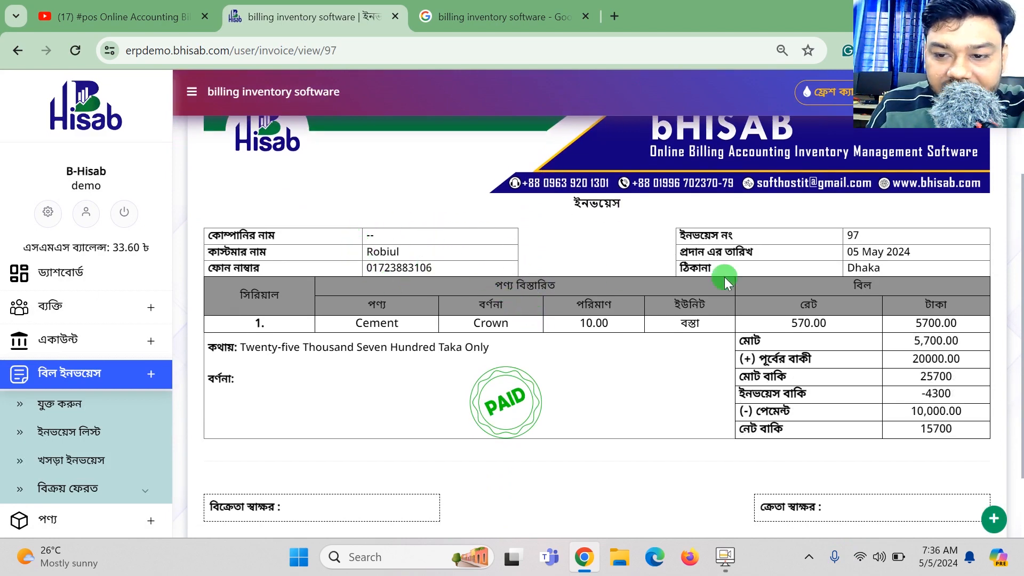
{"action": "scroll", "coordinate": [511, 296], "scroll_direction": "up", "scroll_amount": 2}
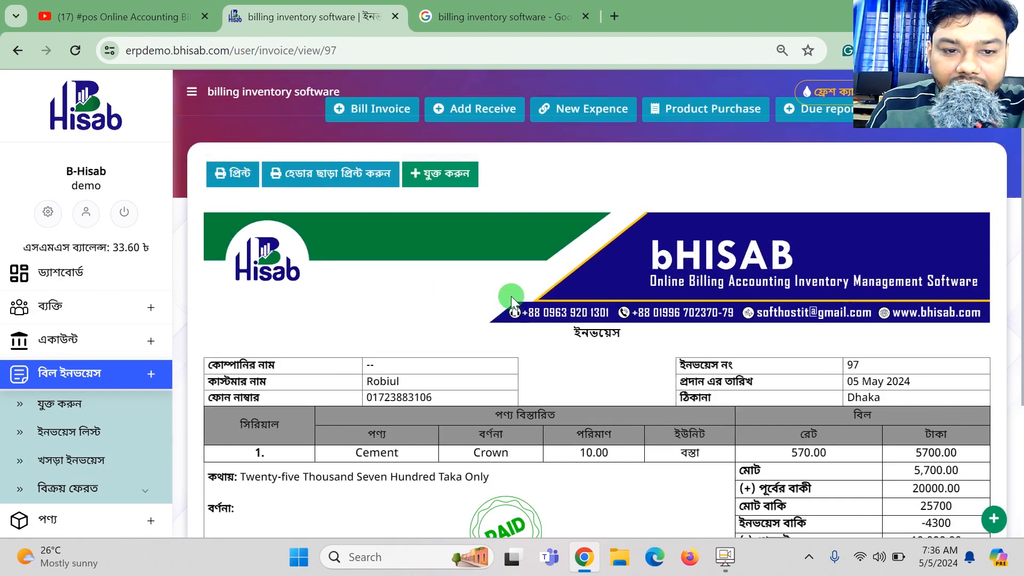
{"action": "scroll", "coordinate": [511, 296], "scroll_direction": "up", "scroll_amount": 1}
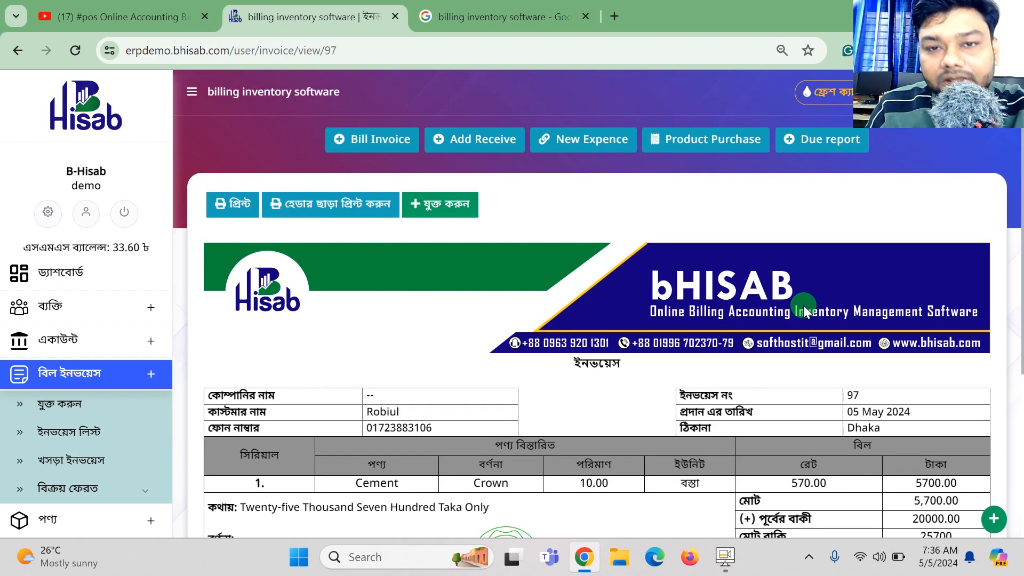
{"action": "scroll", "coordinate": [806, 304], "scroll_direction": "down", "scroll_amount": 4}
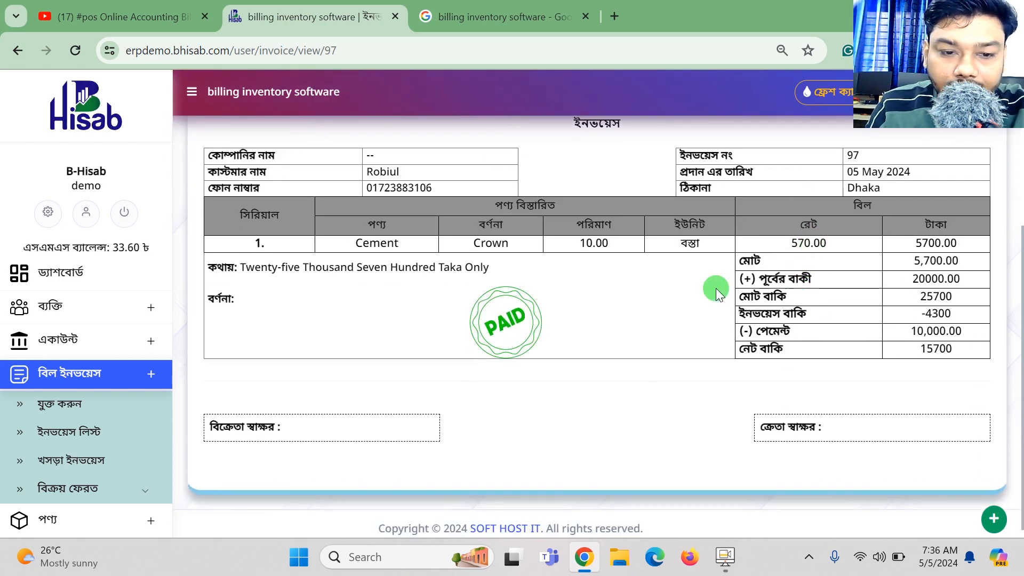
{"action": "left_click_drag", "start_coordinate": [263, 272], "coordinate": [379, 282]}
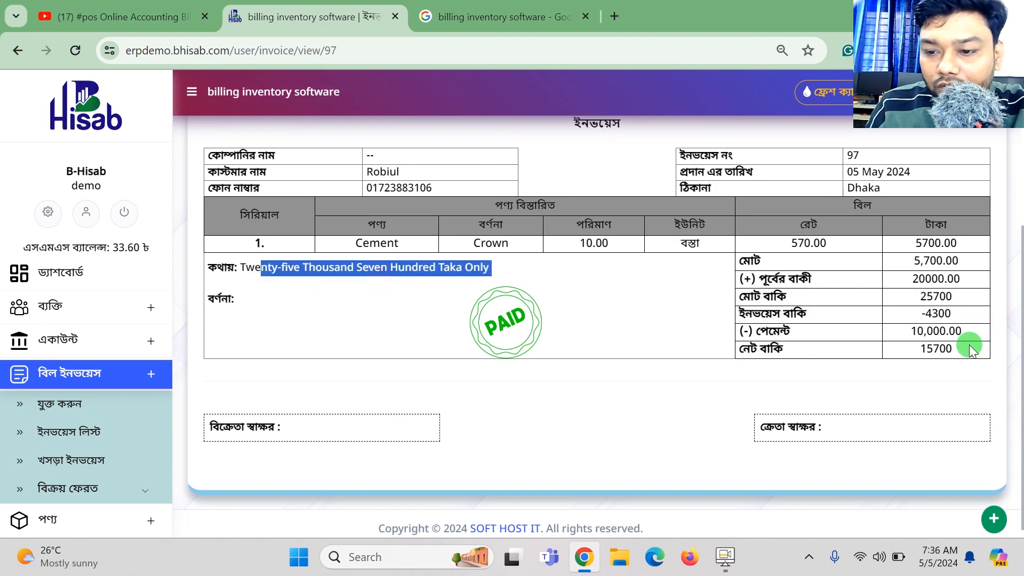
{"action": "left_click_drag", "start_coordinate": [967, 350], "coordinate": [882, 247]}
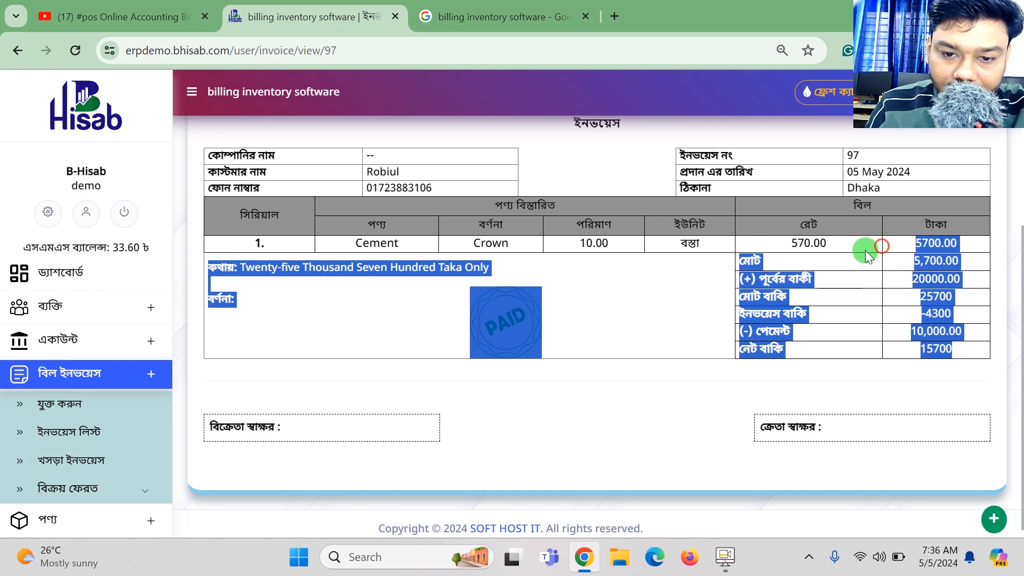
Expand the ব্যক্তি and কাস্টমার sections in the sidebar.
{"action": "scroll", "coordinate": [928, 330], "scroll_direction": "up", "scroll_amount": 1}
{"action": "scroll", "coordinate": [927, 329], "scroll_direction": "down", "scroll_amount": 1}
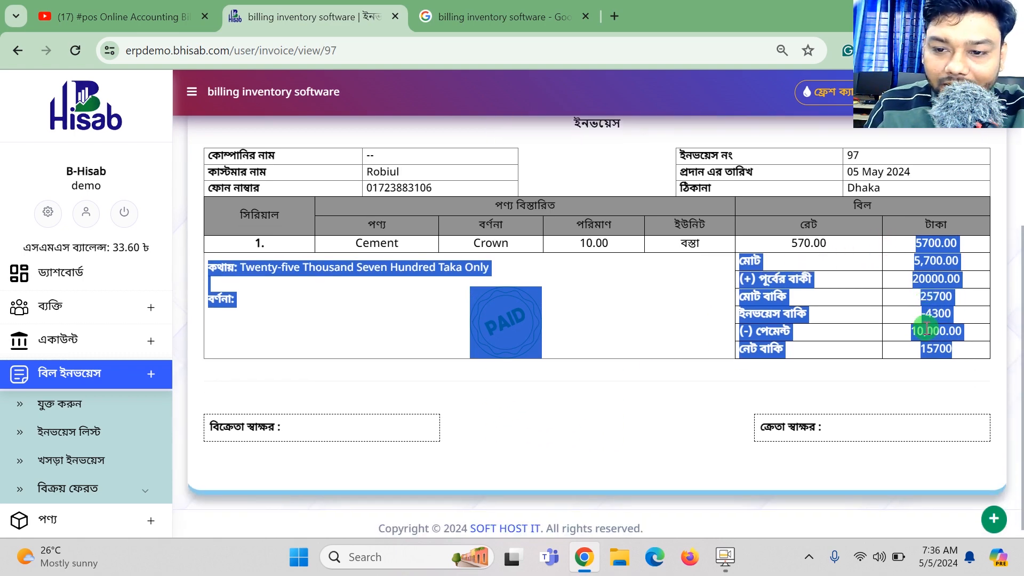
{"action": "scroll", "coordinate": [928, 330], "scroll_direction": "up", "scroll_amount": 2}
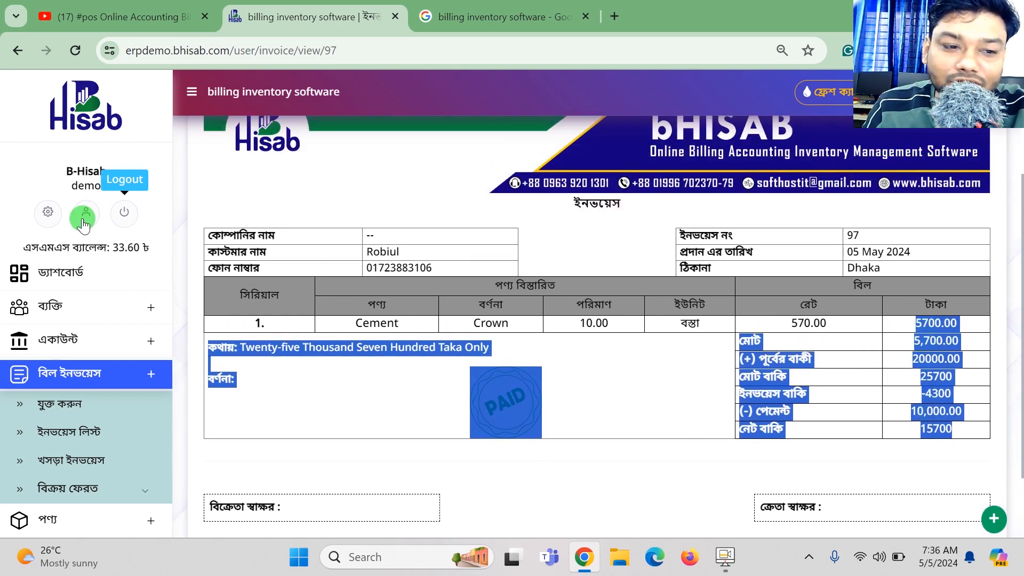
{"action": "left_click", "coordinate": [75, 309]}
{"action": "left_click", "coordinate": [66, 347]}
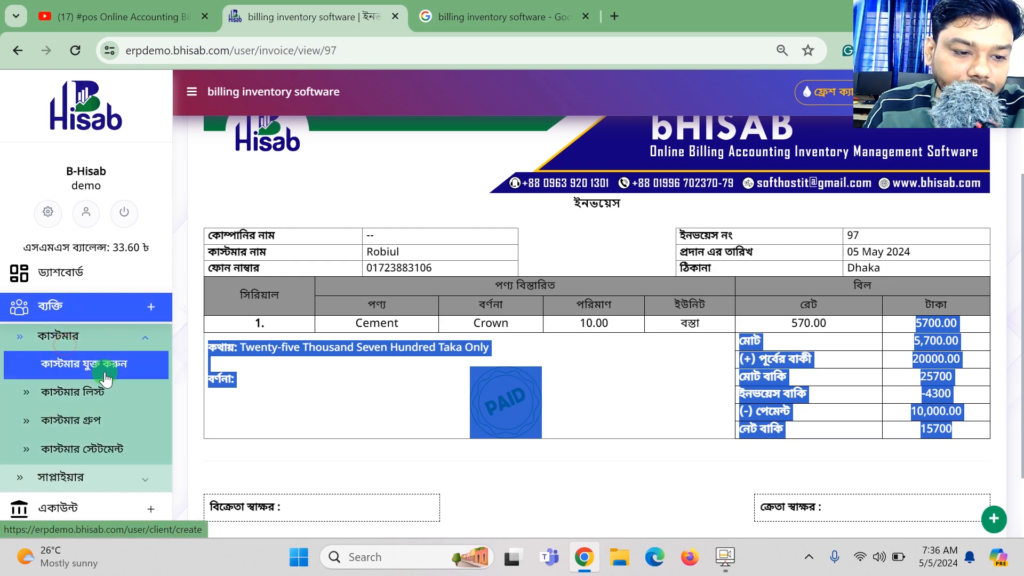
Open the customer list and check the first customer's 20000 previous due, 25700 total, 10000 paid and 15700 remaining.
{"action": "left_click", "coordinate": [100, 390]}
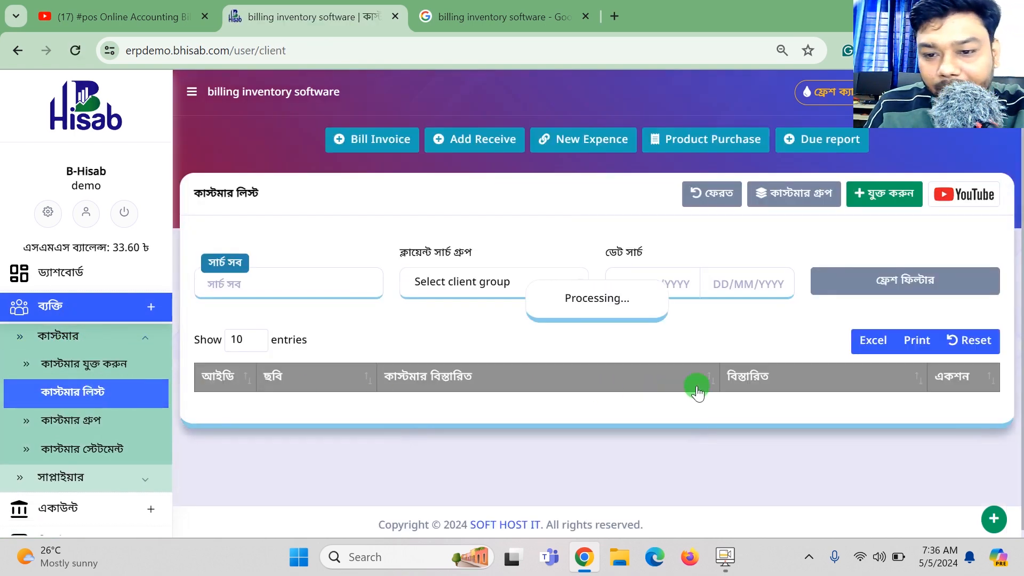
{"action": "scroll", "coordinate": [722, 379], "scroll_direction": "down", "scroll_amount": 1}
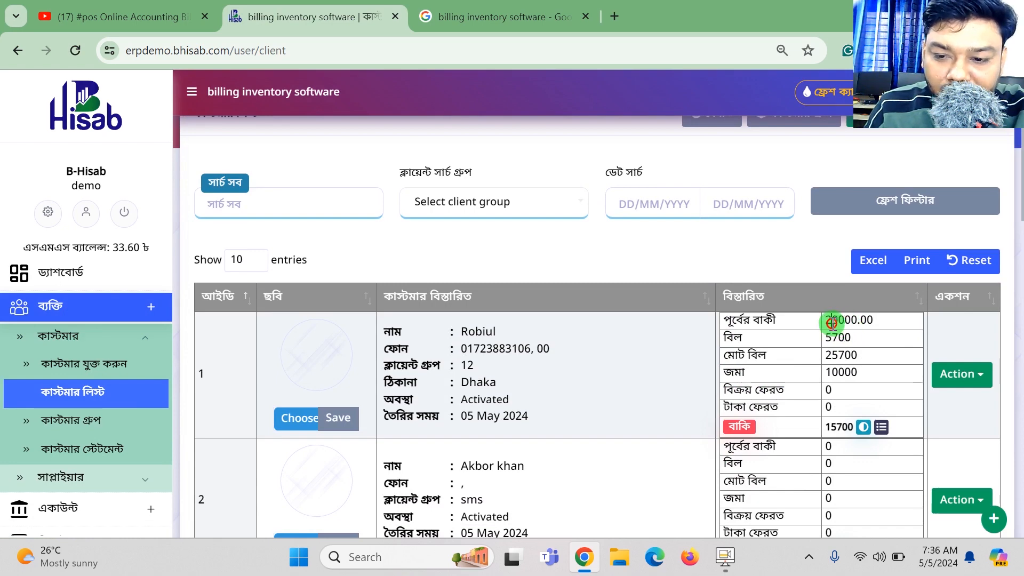
{"action": "left_click_drag", "start_coordinate": [831, 322], "coordinate": [849, 342]}
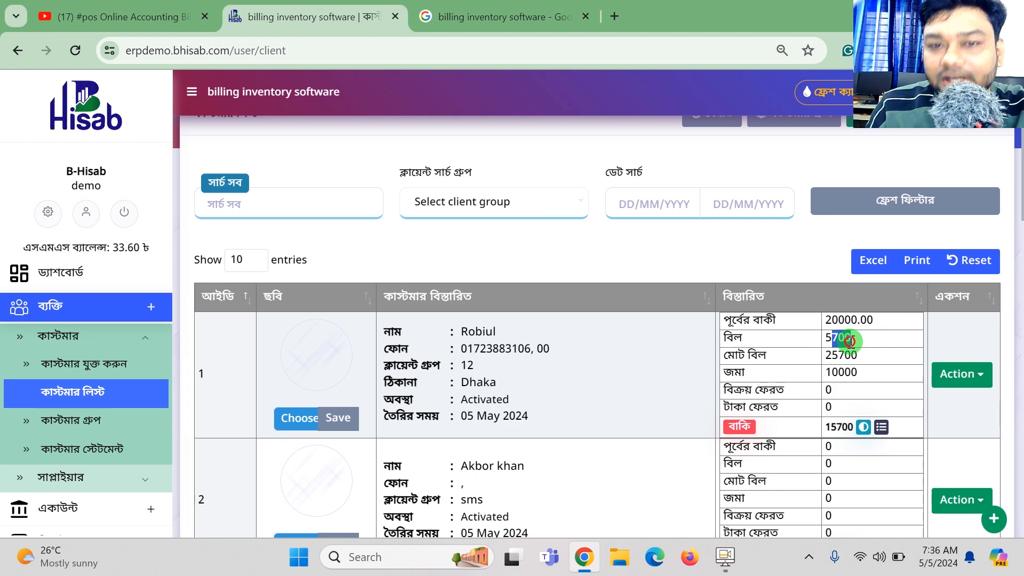
{"action": "left_click_drag", "start_coordinate": [825, 355], "coordinate": [864, 355]}
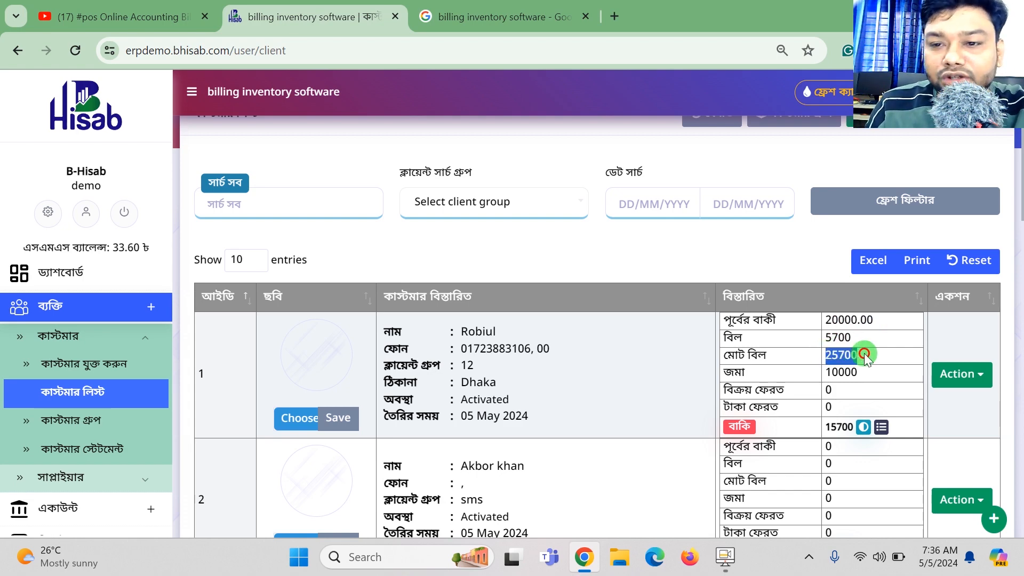
{"action": "left_click_drag", "start_coordinate": [839, 372], "coordinate": [857, 373]}
{"action": "left_click_drag", "start_coordinate": [825, 426], "coordinate": [855, 428]}
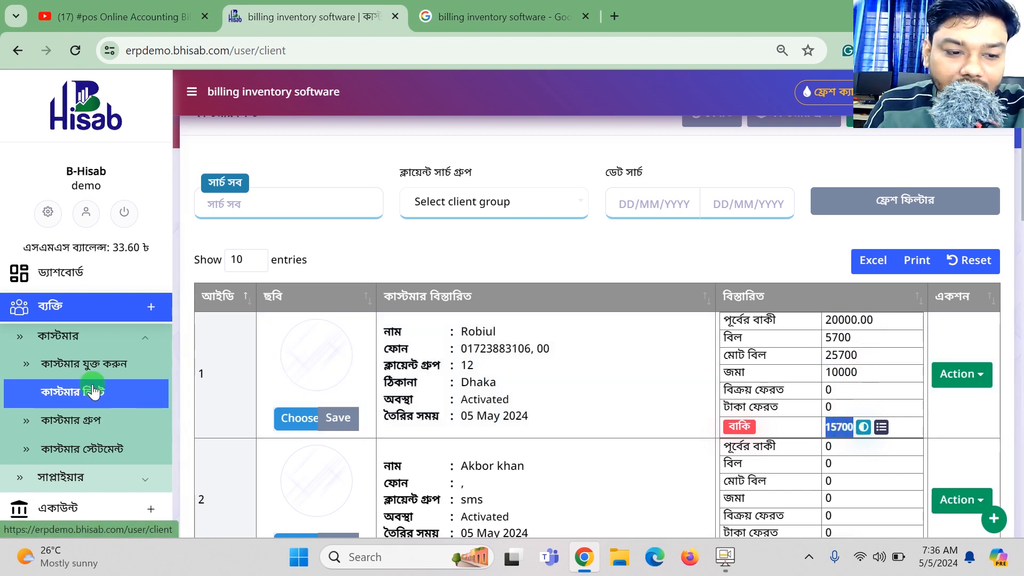
{"action": "scroll", "coordinate": [93, 390], "scroll_direction": "down", "scroll_amount": 4}
{"action": "left_click", "coordinate": [95, 391]}
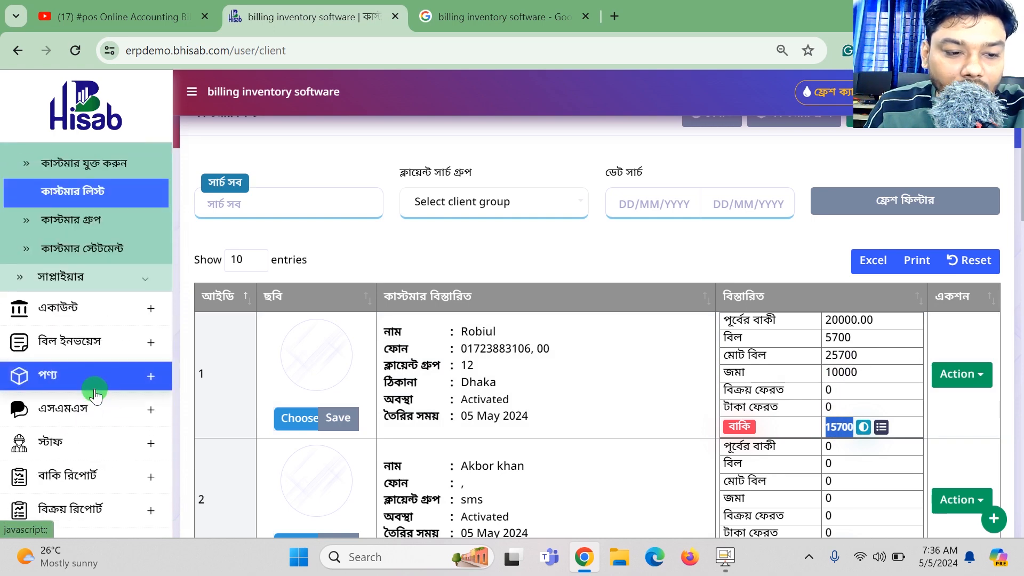
{"action": "left_click", "coordinate": [98, 476]}
{"action": "scroll", "coordinate": [99, 469], "scroll_direction": "down", "scroll_amount": 3}
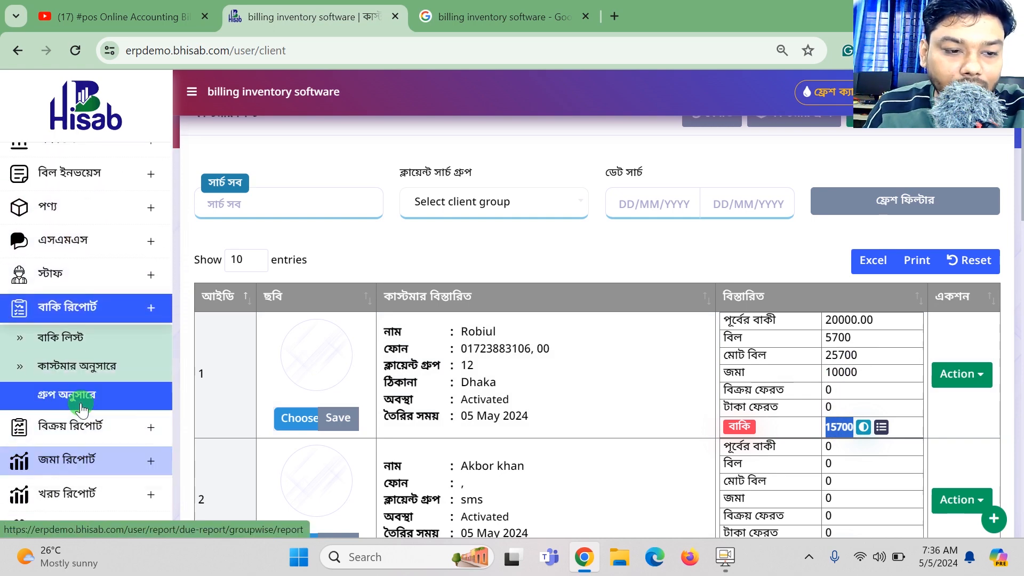
{"action": "left_click", "coordinate": [81, 337]}
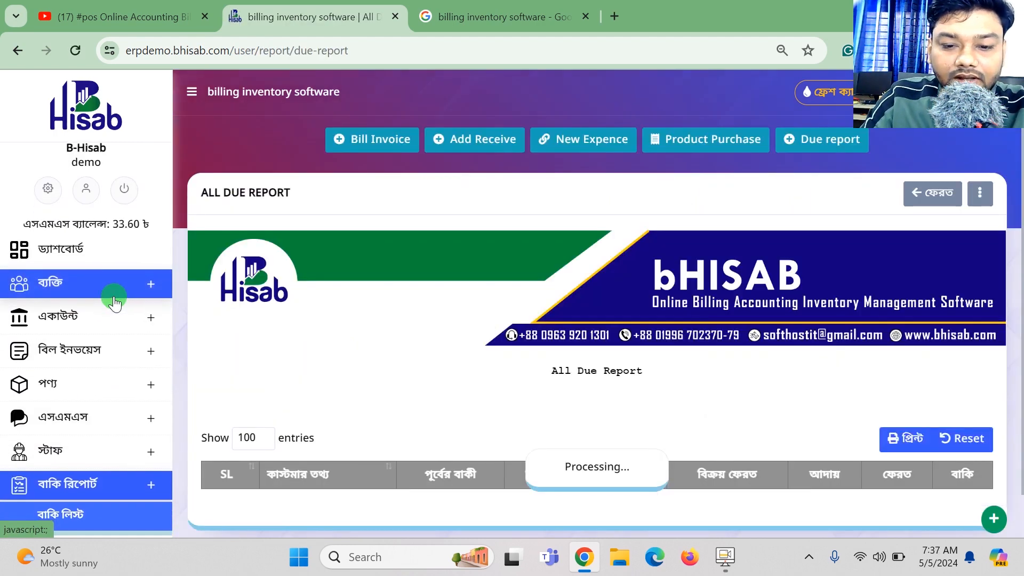
{"action": "left_click_drag", "start_coordinate": [1022, 124], "coordinate": [1023, 155]}
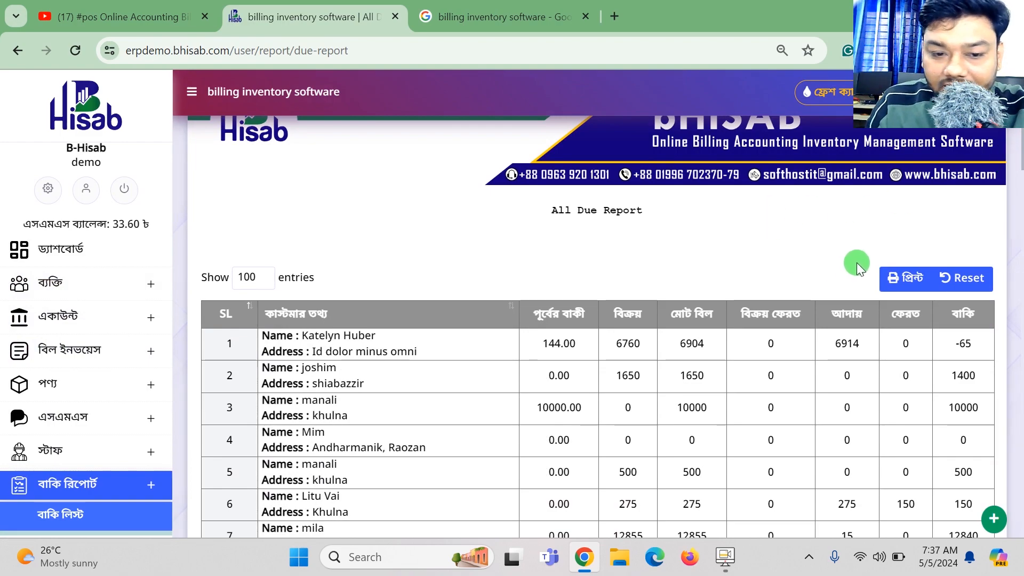
{"action": "scroll", "coordinate": [859, 267], "scroll_direction": "down", "scroll_amount": 9}
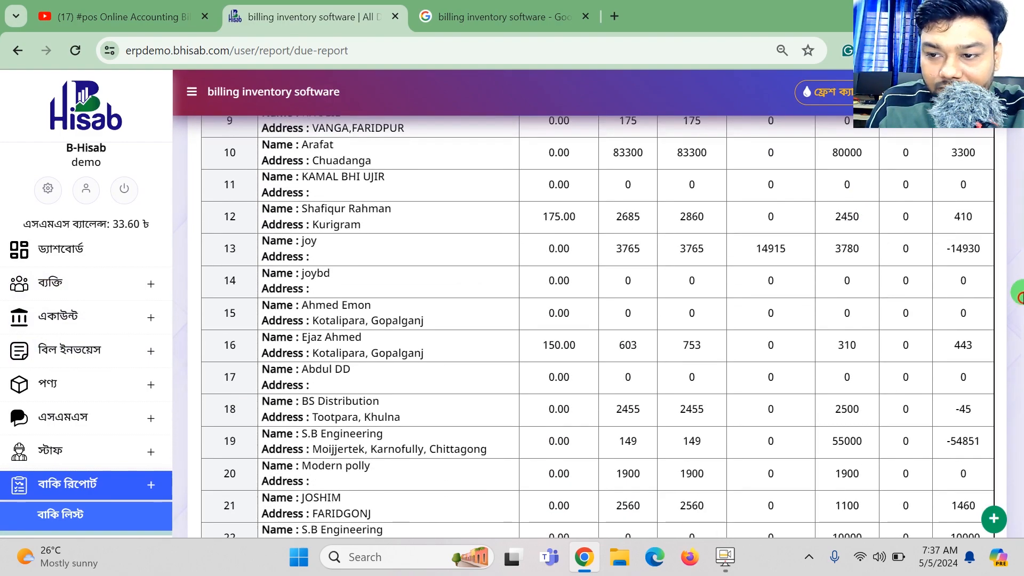
{"action": "left_click_drag", "start_coordinate": [1023, 194], "coordinate": [1023, 516]}
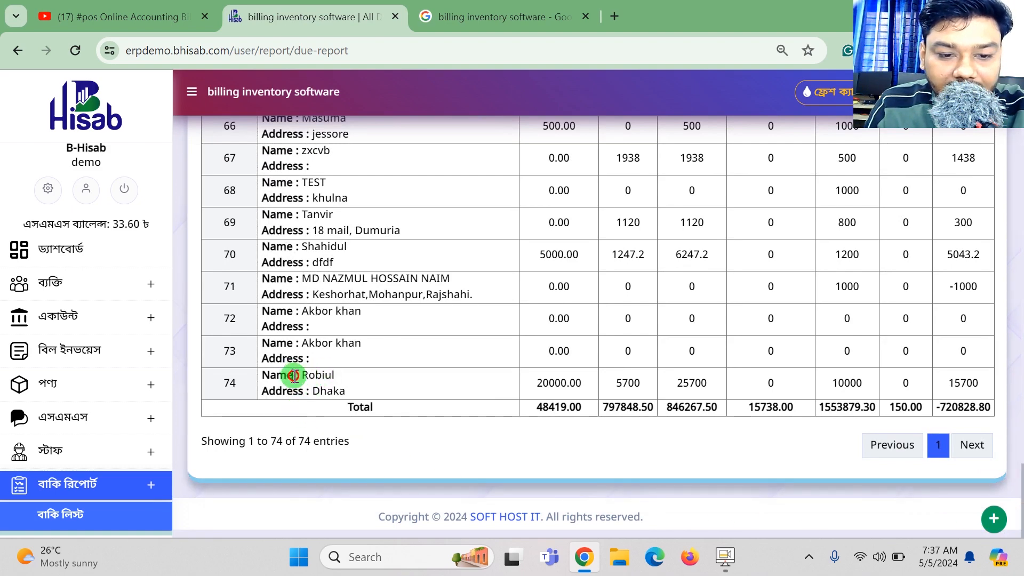
{"action": "left_click_drag", "start_coordinate": [294, 376], "coordinate": [375, 391]}
{"action": "double_click", "coordinate": [650, 384]}
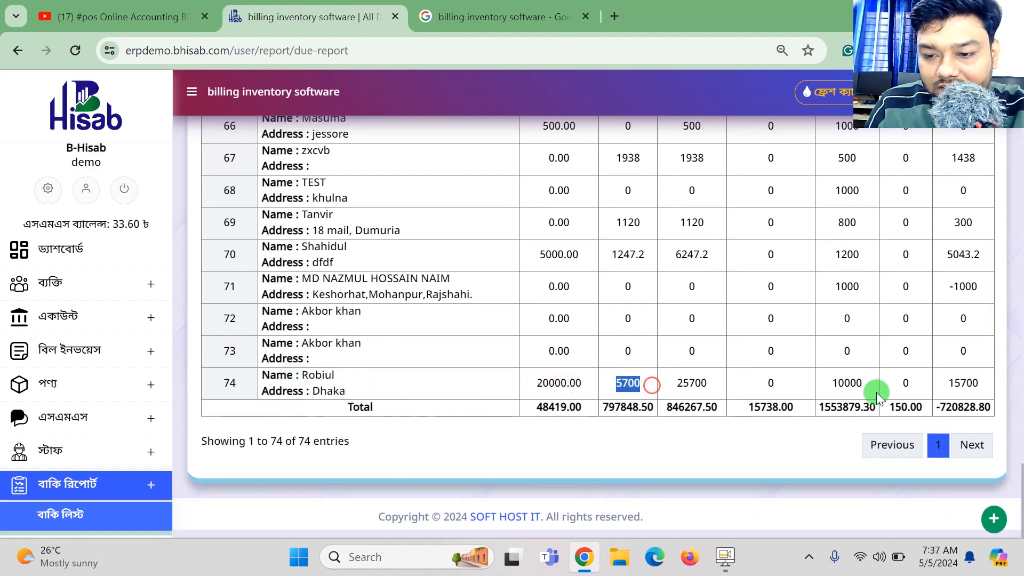
{"action": "left_click_drag", "start_coordinate": [968, 384], "coordinate": [544, 376]}
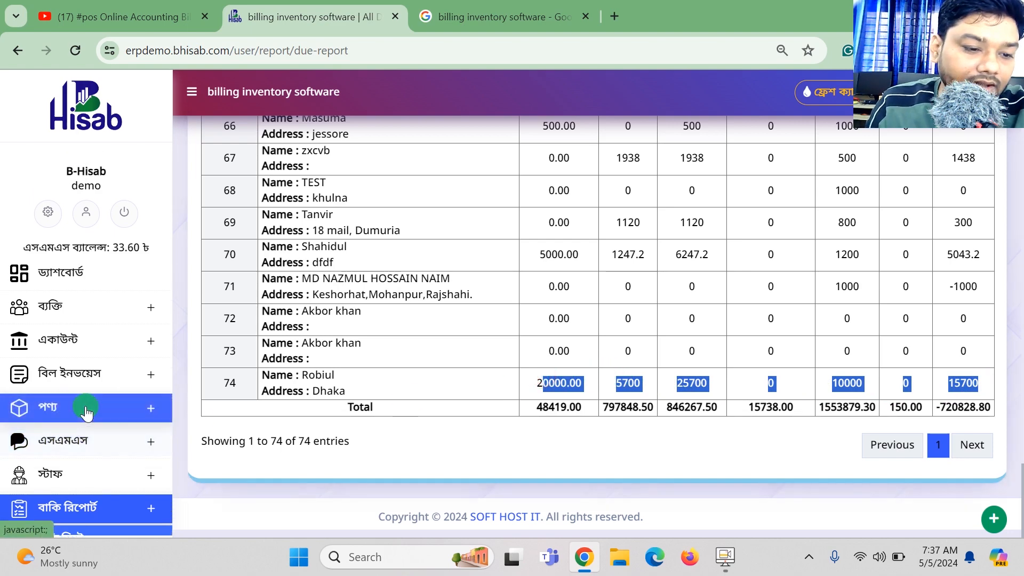
{"action": "scroll", "coordinate": [85, 408], "scroll_direction": "down", "scroll_amount": 3}
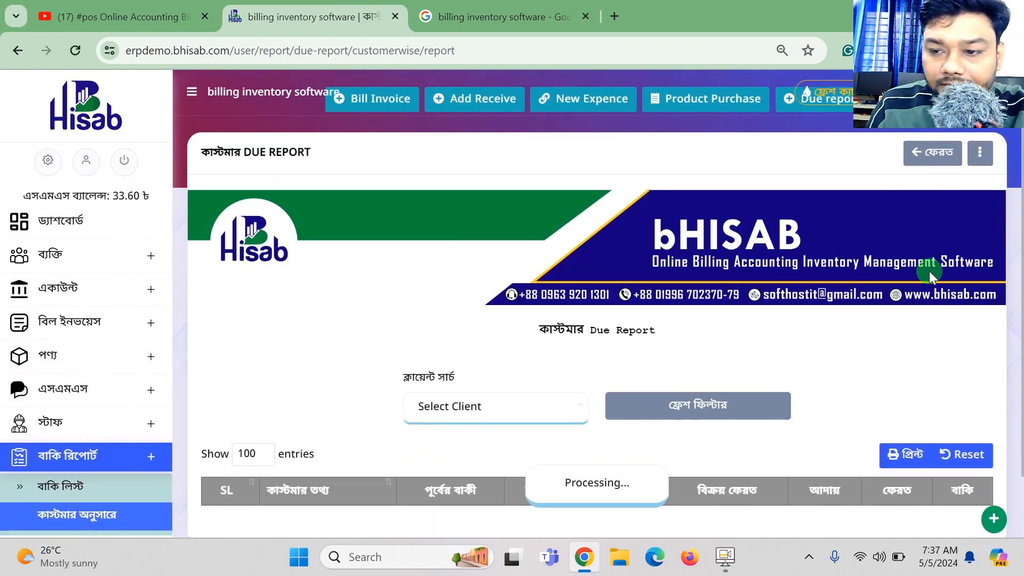
Filter the customer-wise due report to Robiul, noting his 20000.00 previous due.
{"action": "scroll", "coordinate": [822, 277], "scroll_direction": "down", "scroll_amount": 3}
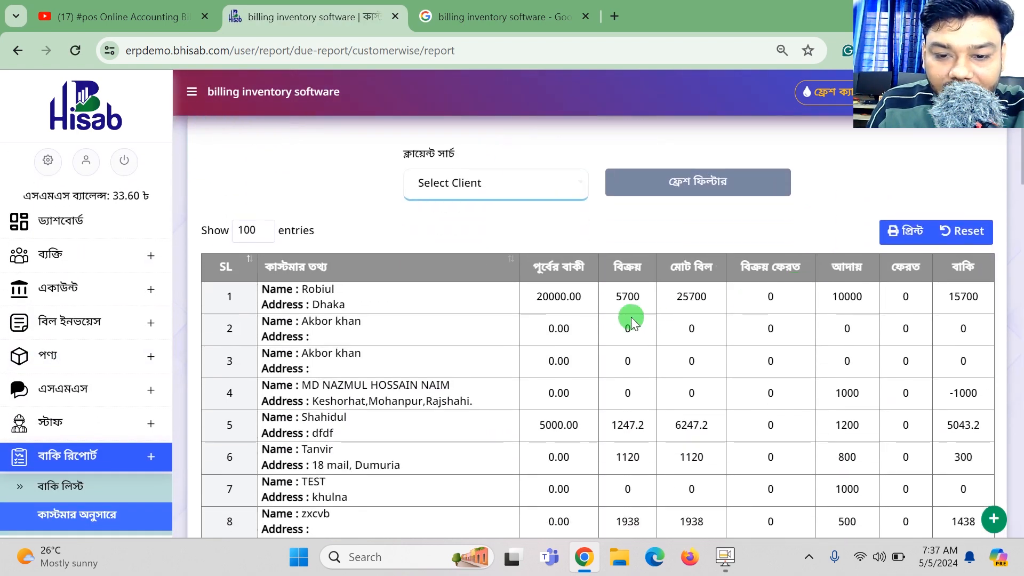
{"action": "left_click_drag", "start_coordinate": [538, 304], "coordinate": [585, 302]}
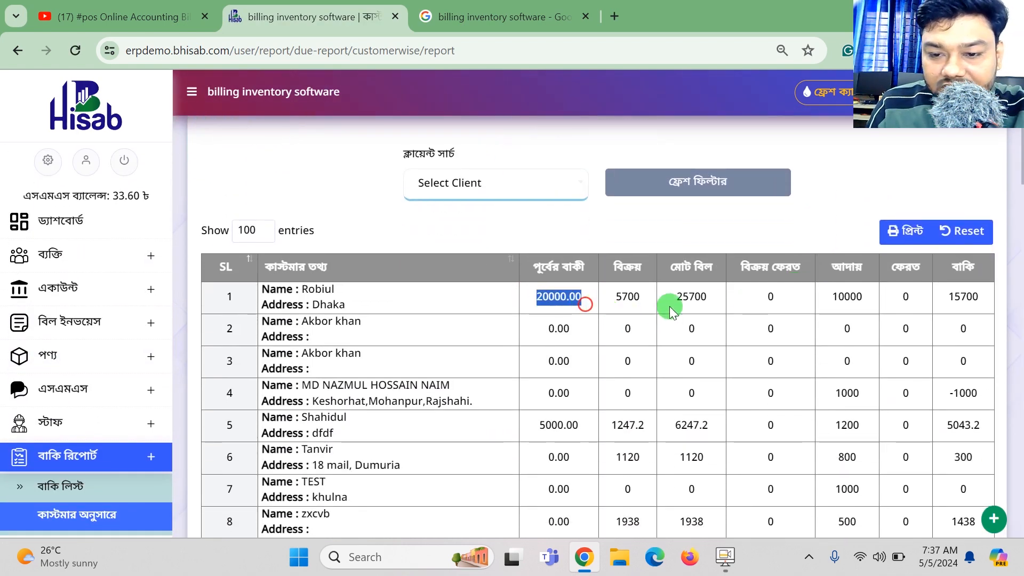
{"action": "left_click", "coordinate": [509, 191]}
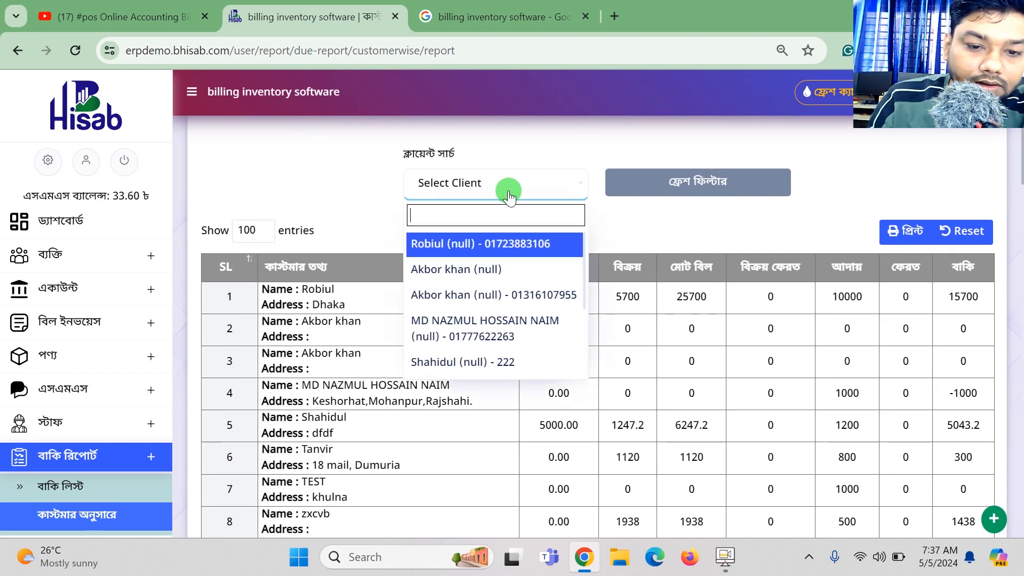
{"action": "left_click", "coordinate": [488, 244]}
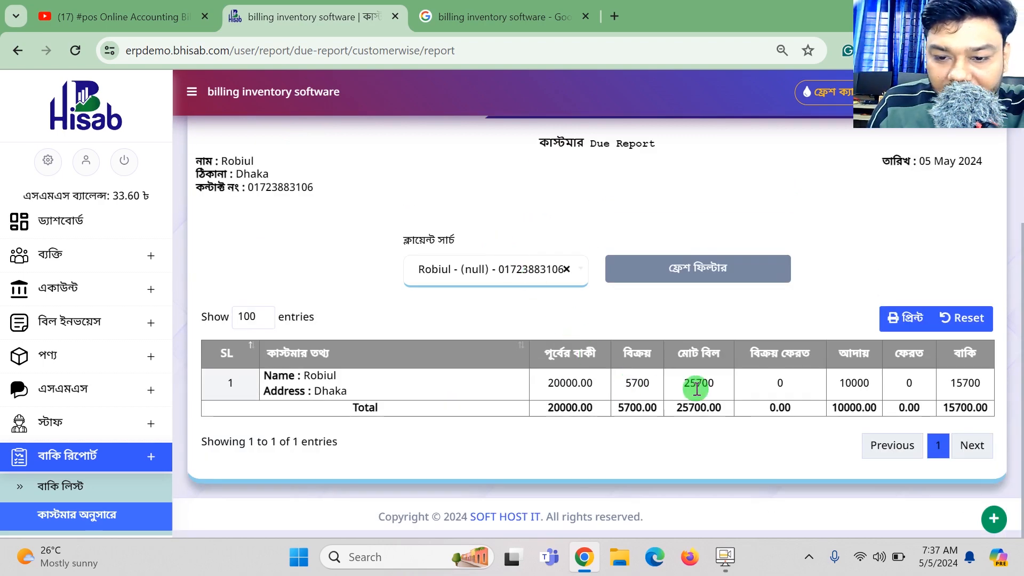
Highlight Robiul's 5700 sales, 25700 total bill, 10000 paid and 15700 remaining due.
{"action": "left_click_drag", "start_coordinate": [644, 384], "coordinate": [619, 385]}
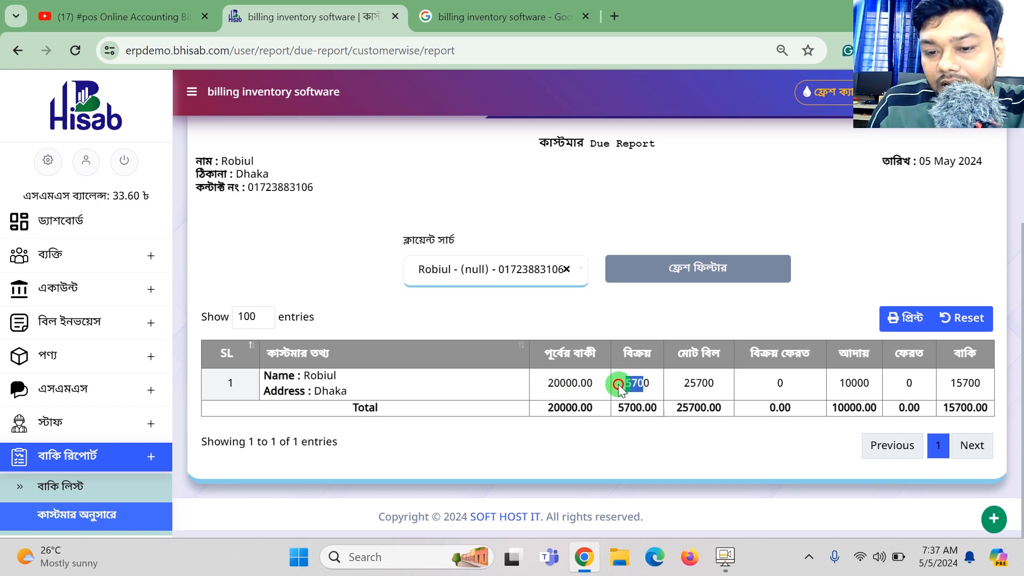
{"action": "left_click_drag", "start_coordinate": [714, 384], "coordinate": [692, 383]}
{"action": "left_click_drag", "start_coordinate": [869, 384], "coordinate": [852, 385]}
{"action": "left_click_drag", "start_coordinate": [980, 383], "coordinate": [949, 385]}
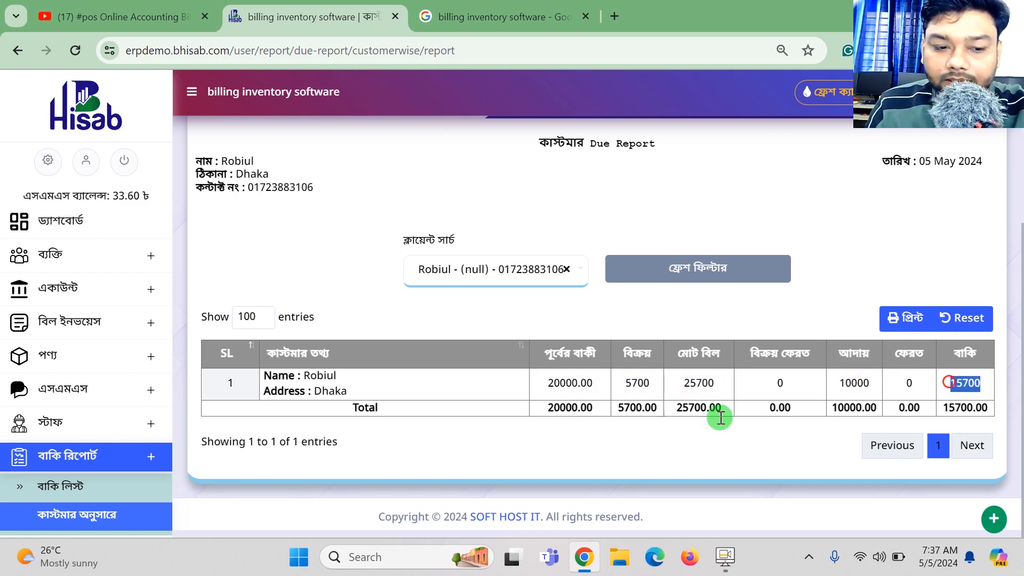
{"action": "scroll", "coordinate": [99, 458], "scroll_direction": "down", "scroll_amount": 1}
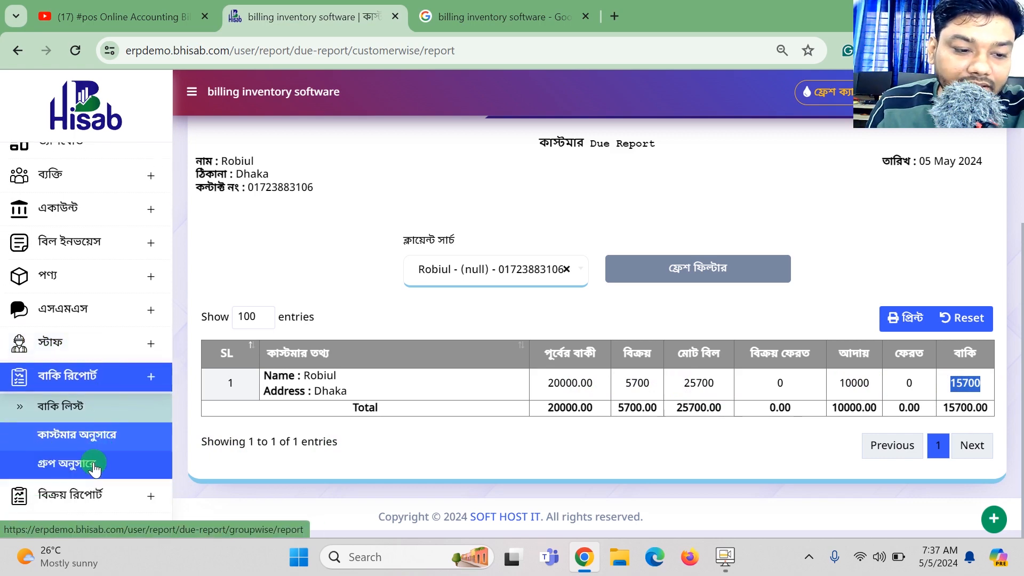
{"action": "left_click", "coordinate": [91, 467]}
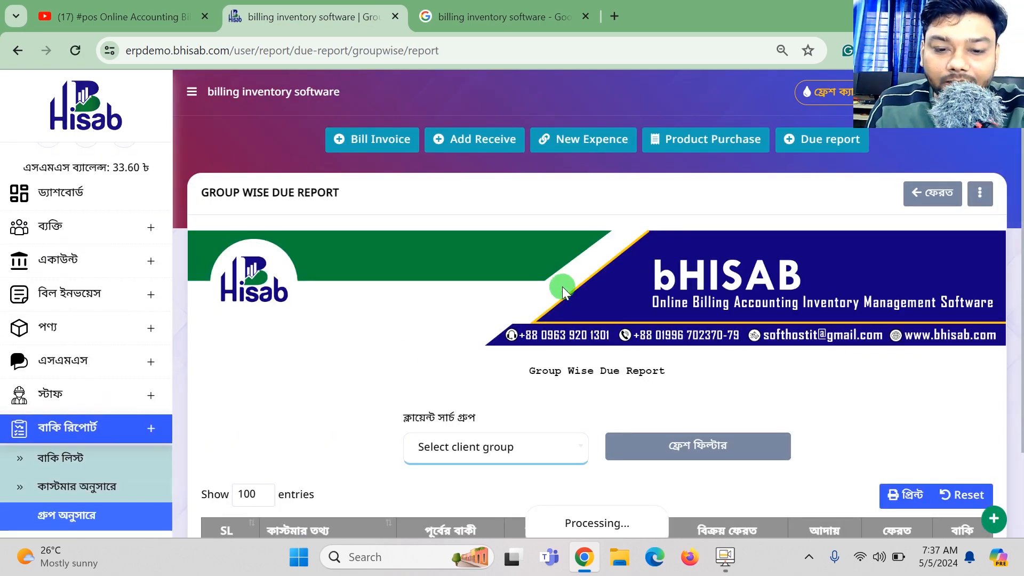
Filter the group-wise due report to group 12 and check Robiul's 15700 due and total.
{"action": "scroll", "coordinate": [565, 286], "scroll_direction": "down", "scroll_amount": 2}
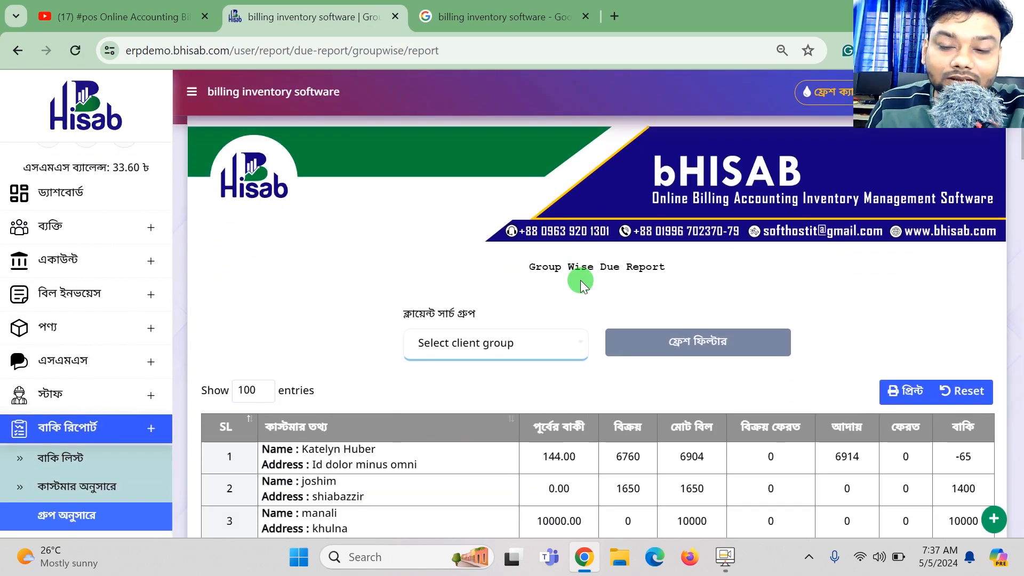
{"action": "scroll", "coordinate": [580, 280], "scroll_direction": "down", "scroll_amount": 1}
{"action": "left_click", "coordinate": [488, 263]}
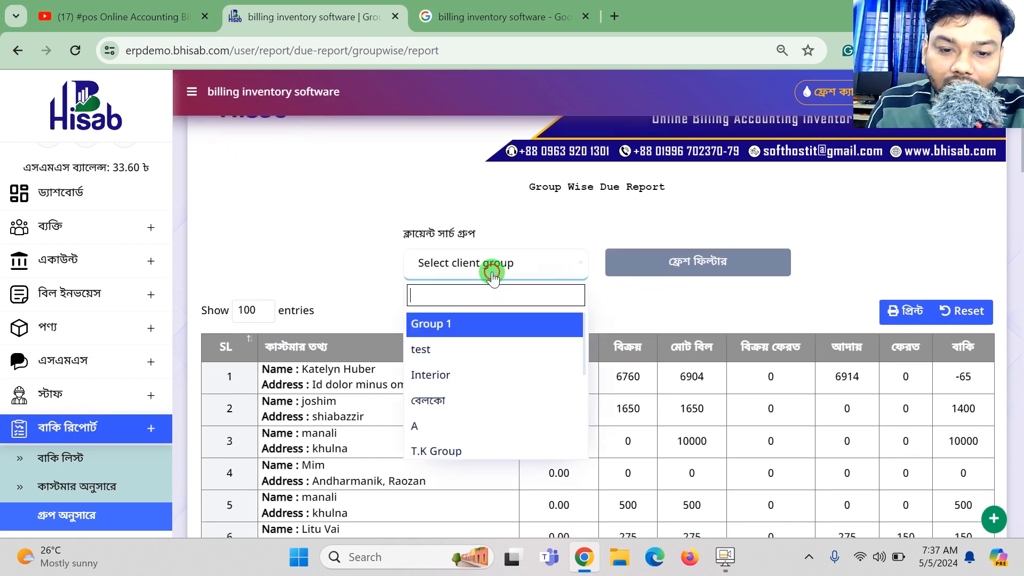
{"action": "type", "text": "12"}
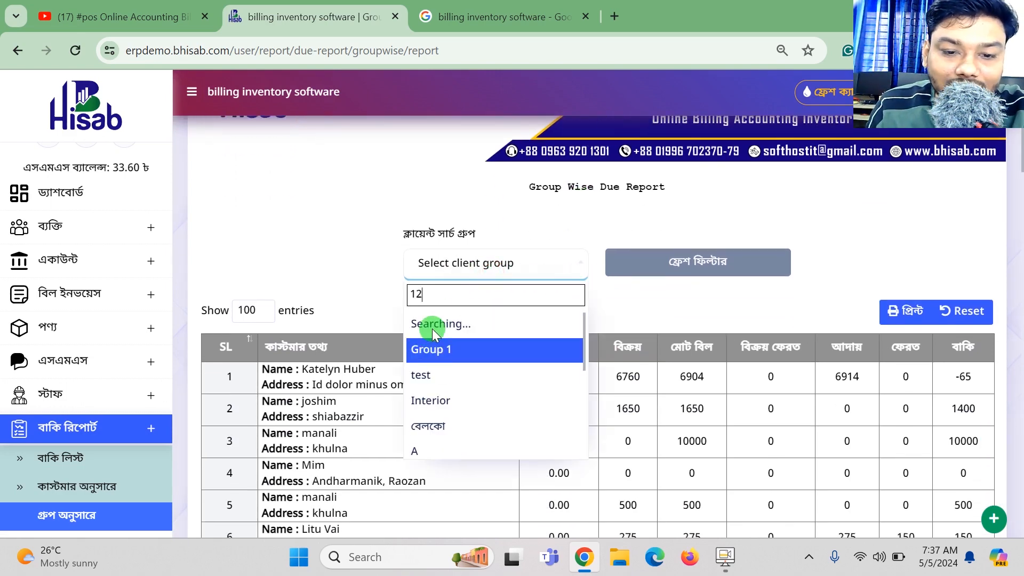
{"action": "left_click", "coordinate": [452, 329]}
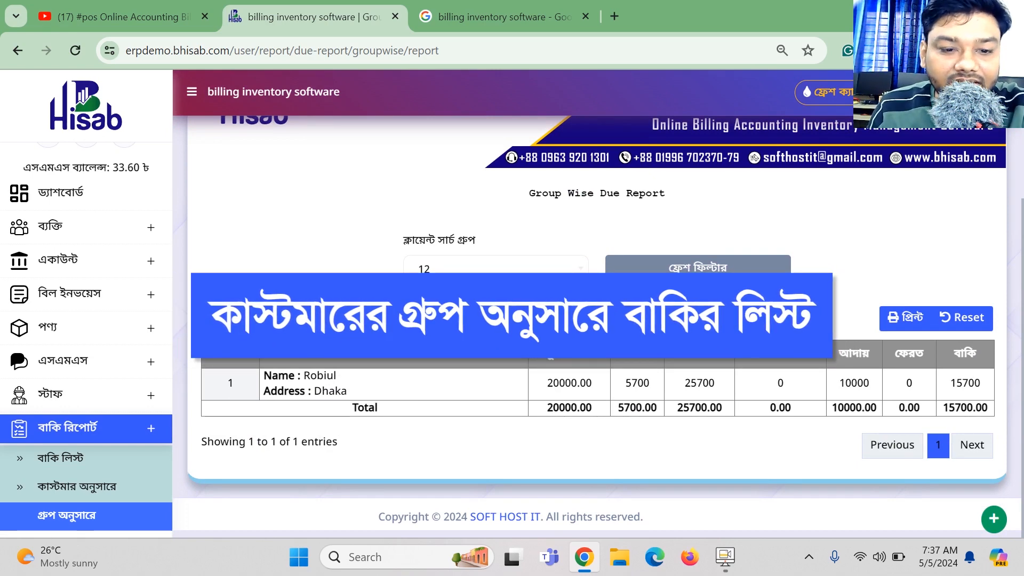
{"action": "left_click_drag", "start_coordinate": [984, 383], "coordinate": [926, 384]}
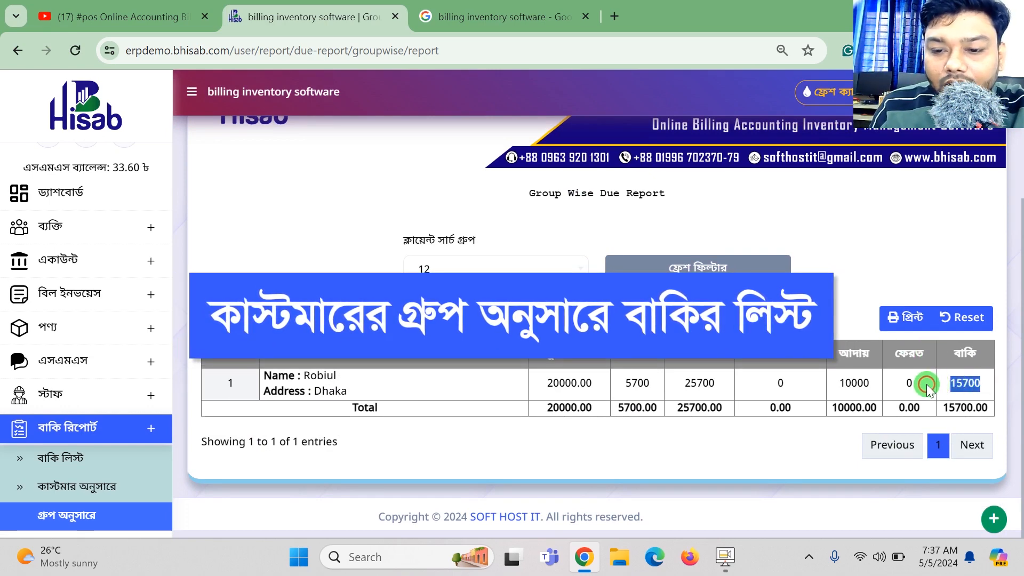
{"action": "left_click_drag", "start_coordinate": [972, 409], "coordinate": [930, 409]}
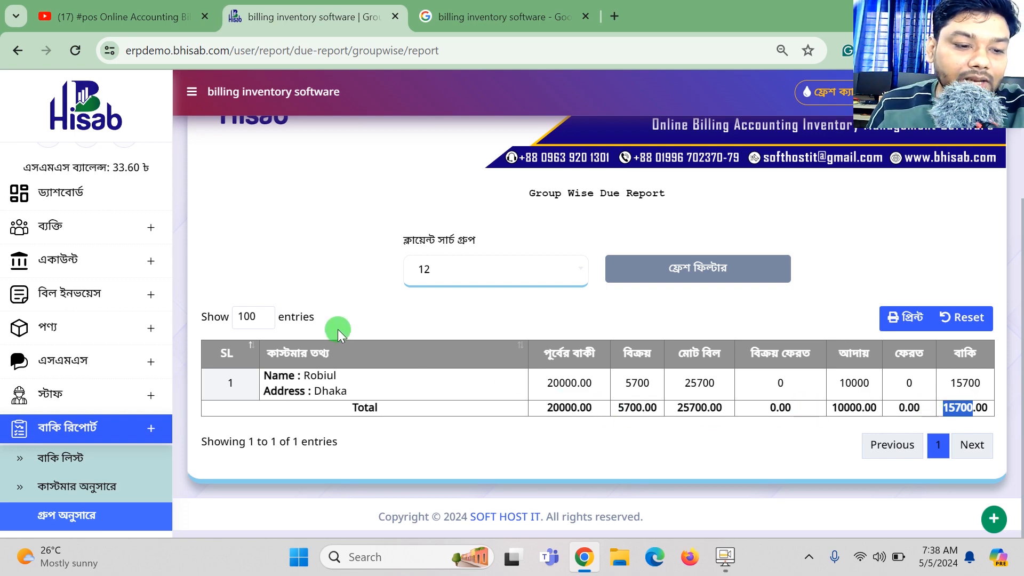
Expand the ব্যক্তি and কাস্টমার sections in the sidebar.
{"action": "scroll", "coordinate": [320, 335], "scroll_direction": "up", "scroll_amount": 1}
{"action": "scroll", "coordinate": [140, 372], "scroll_direction": "down", "scroll_amount": 1}
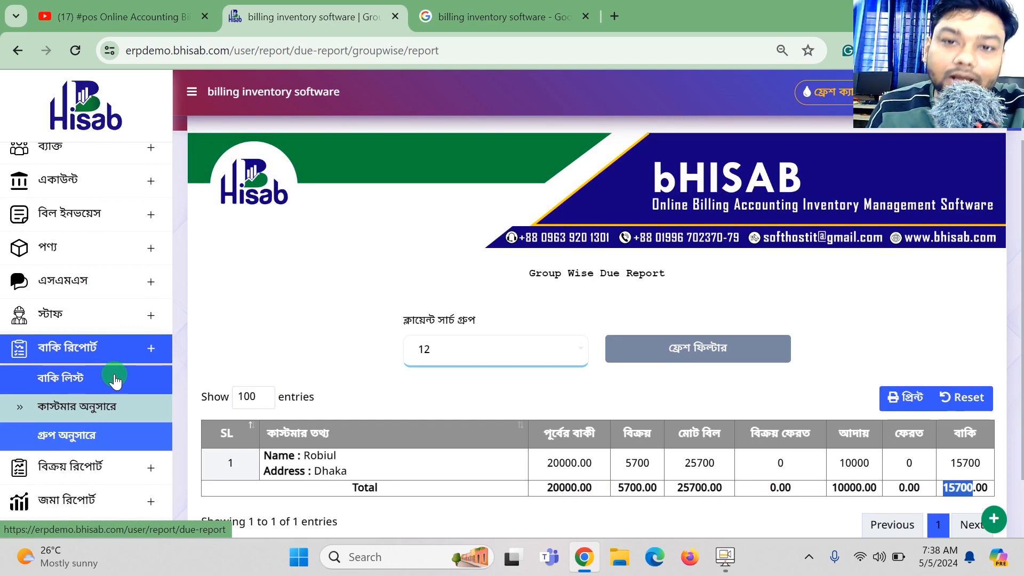
{"action": "scroll", "coordinate": [106, 363], "scroll_direction": "up", "scroll_amount": 2}
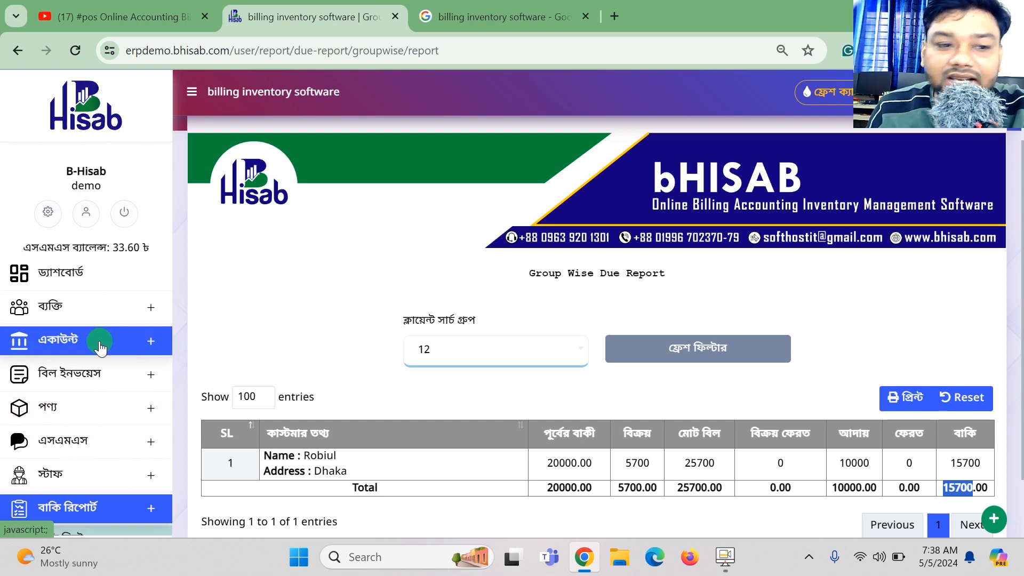
{"action": "left_click", "coordinate": [75, 314]}
{"action": "left_click", "coordinate": [75, 337]}
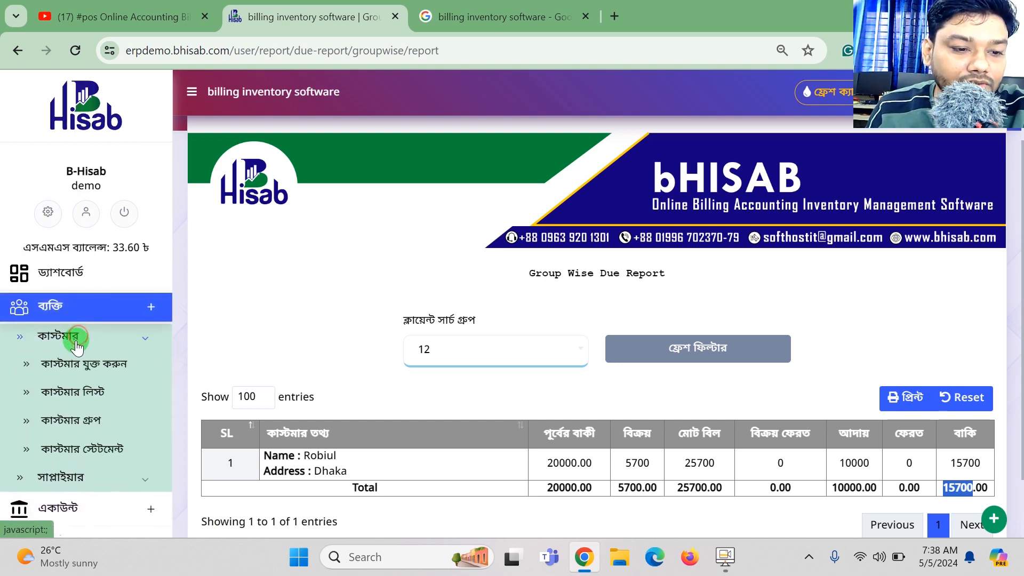
Open Robiul's customer statement and check the 5700 Cement bill, 10000 deposit and 15700 balance.
{"action": "left_click", "coordinate": [87, 453]}
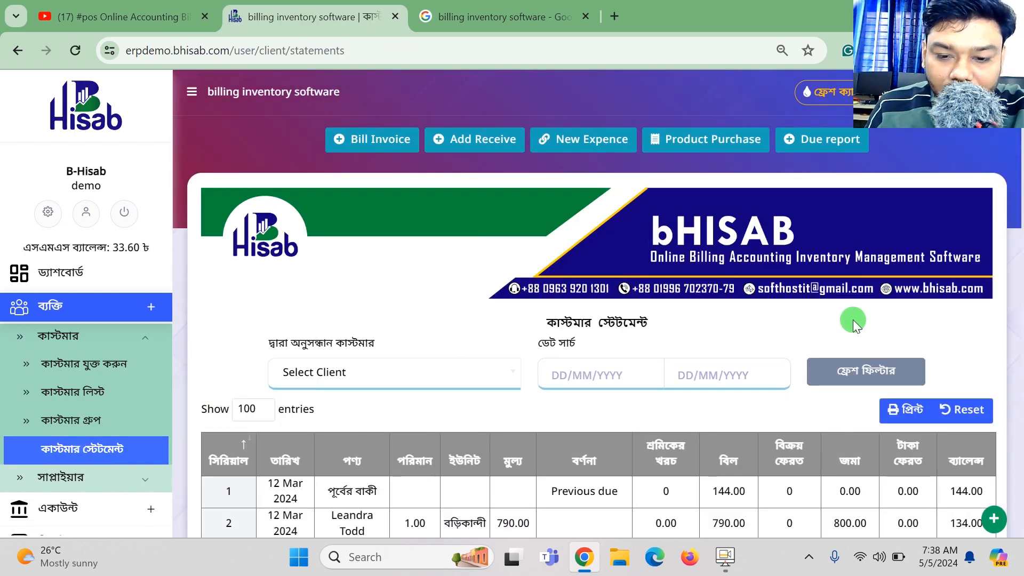
{"action": "left_click", "coordinate": [435, 367]}
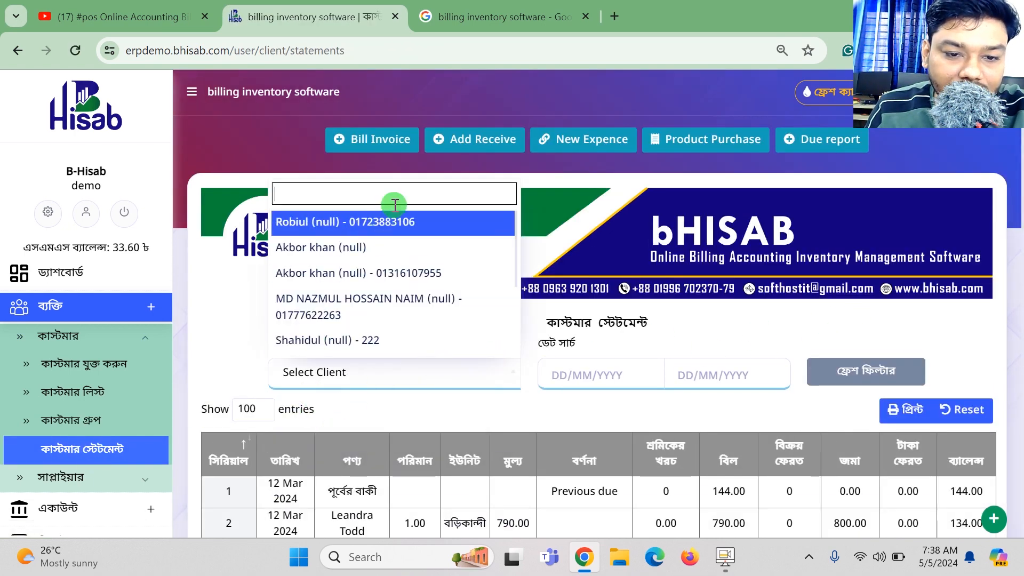
{"action": "left_click", "coordinate": [389, 221]}
{"action": "scroll", "coordinate": [721, 349], "scroll_direction": "down", "scroll_amount": 3}
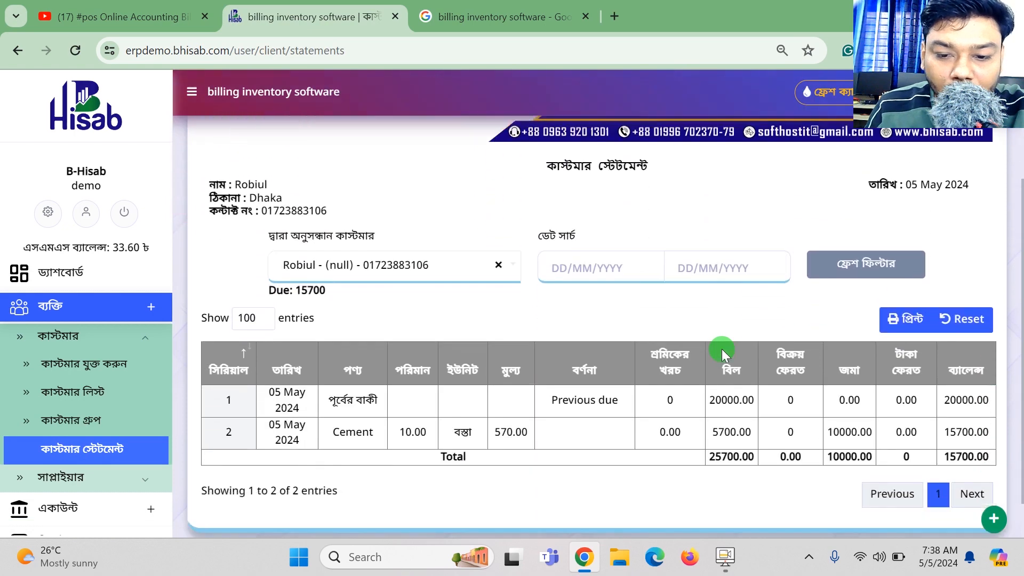
{"action": "scroll", "coordinate": [722, 349], "scroll_direction": "down", "scroll_amount": 1}
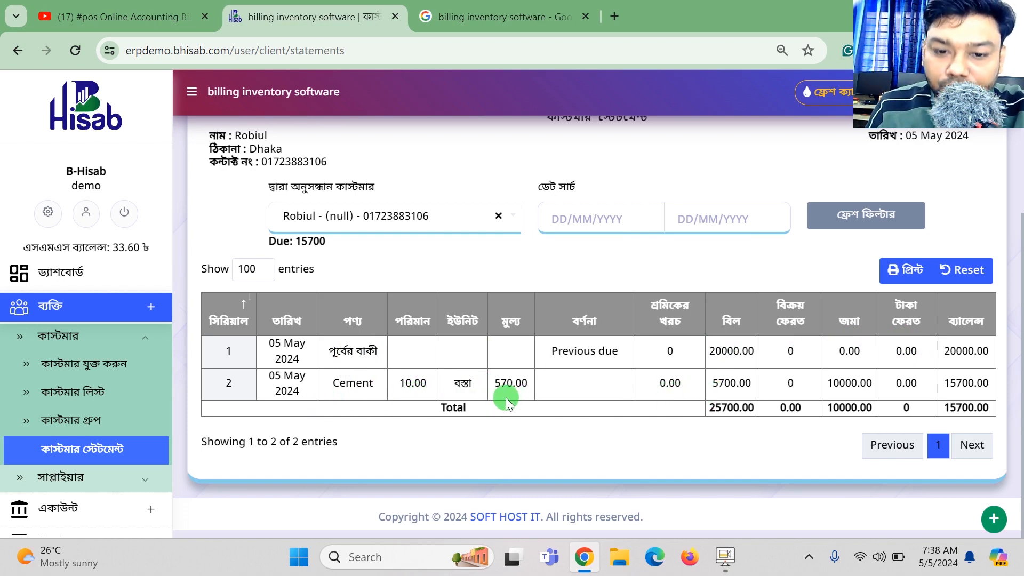
{"action": "left_click_drag", "start_coordinate": [755, 384], "coordinate": [704, 384]}
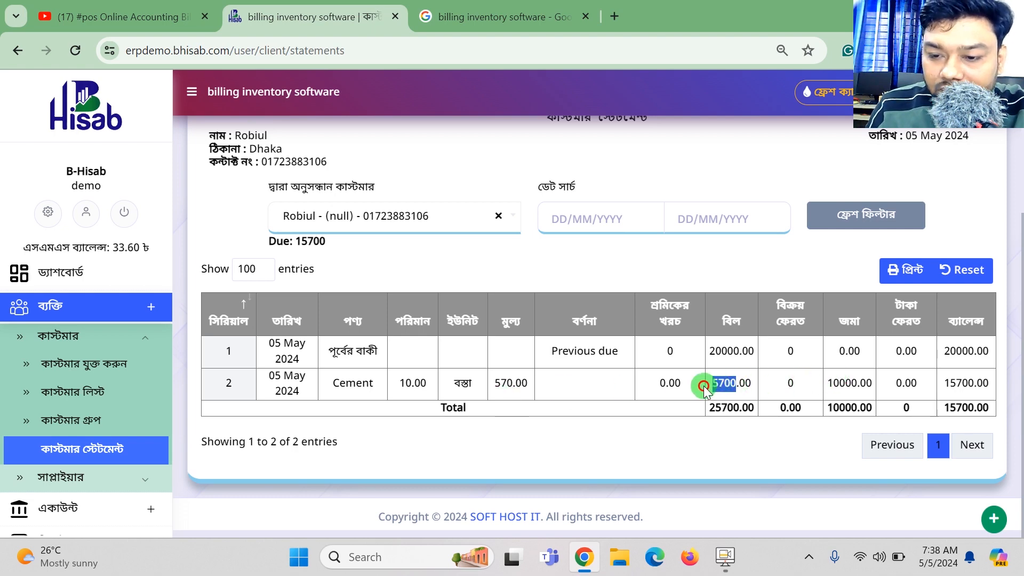
{"action": "left_click_drag", "start_coordinate": [827, 383], "coordinate": [872, 385]}
{"action": "left_click_drag", "start_coordinate": [948, 407], "coordinate": [988, 406]}
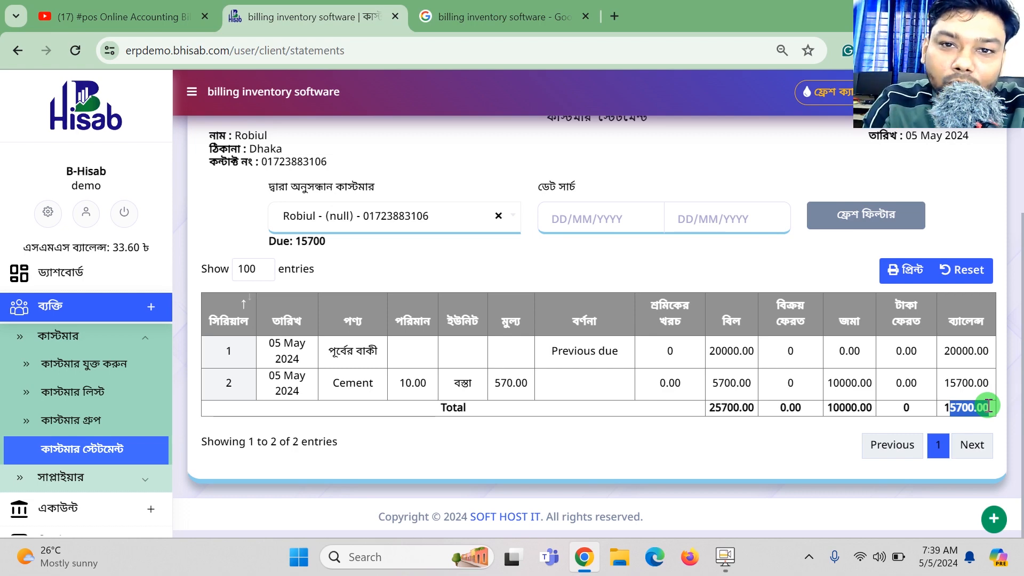
{"action": "scroll", "coordinate": [649, 452], "scroll_direction": "up", "scroll_amount": 3}
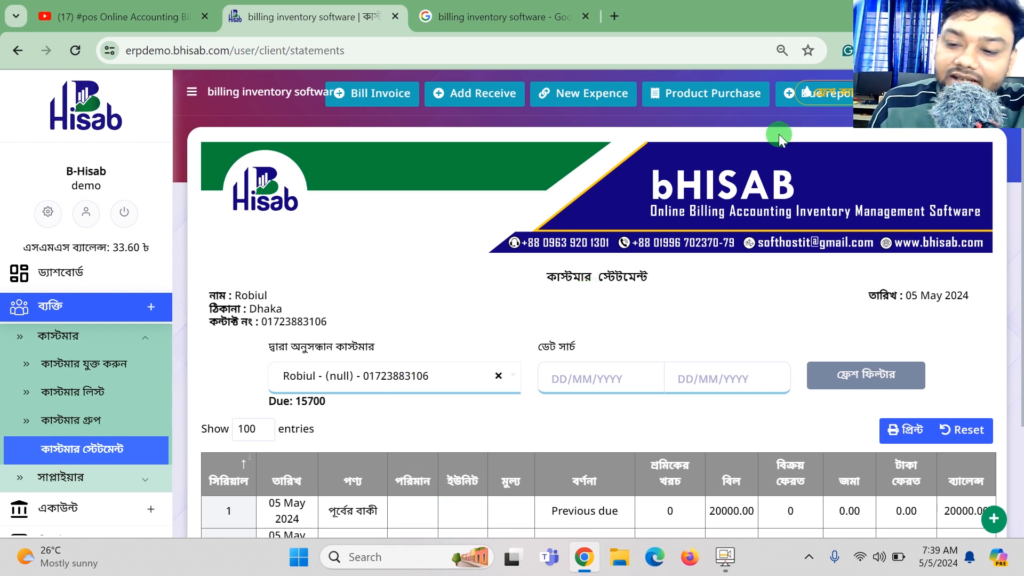
Scroll through Robiul's statement again and expand the একাউন্ট menu in the sidebar.
{"action": "scroll", "coordinate": [914, 242], "scroll_direction": "down", "scroll_amount": 1}
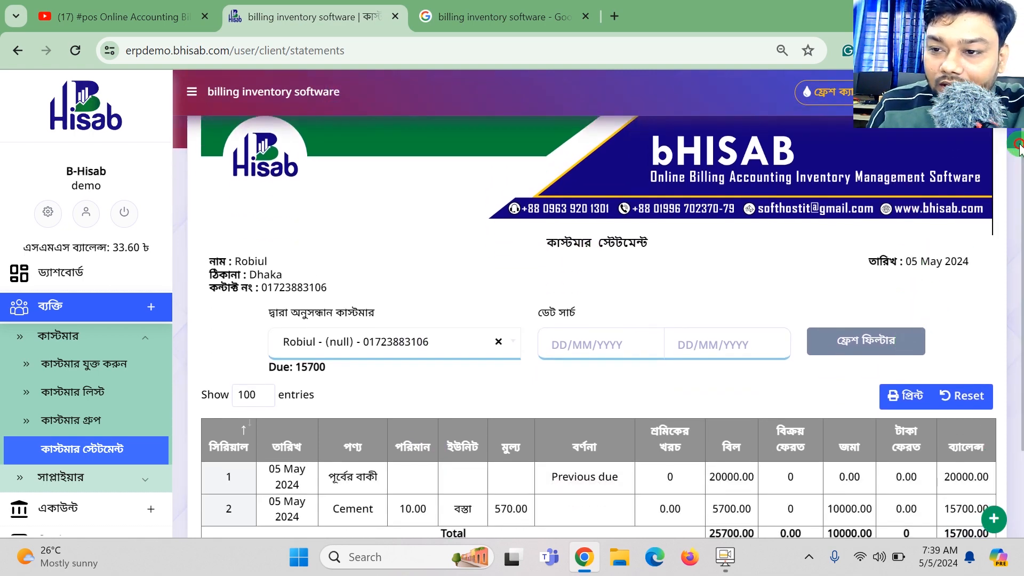
{"action": "scroll", "coordinate": [1019, 182], "scroll_direction": "up", "scroll_amount": 2}
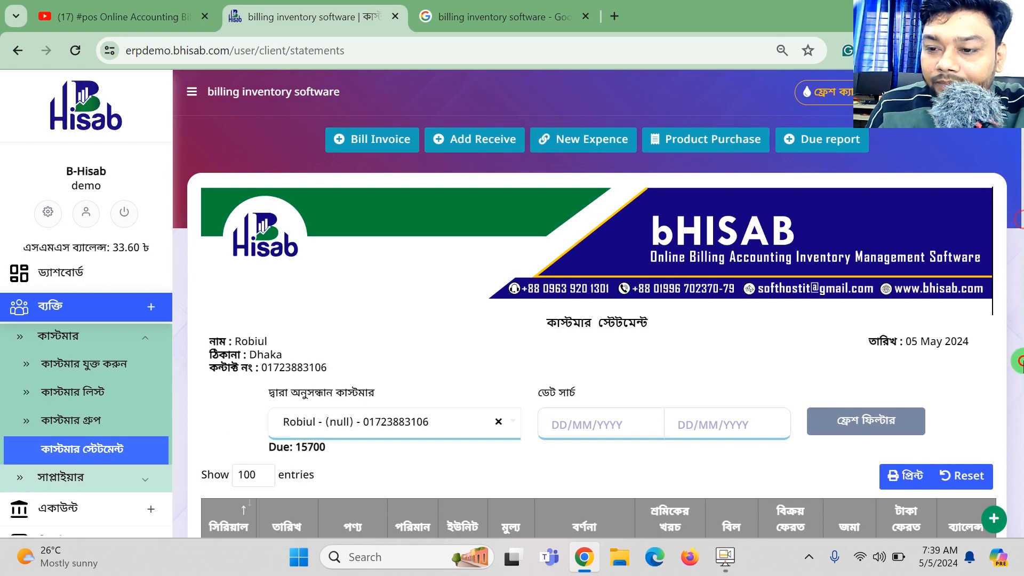
{"action": "scroll", "coordinate": [1019, 320], "scroll_direction": "down", "scroll_amount": 2}
{"action": "left_click_drag", "start_coordinate": [880, 499], "coordinate": [995, 500]}
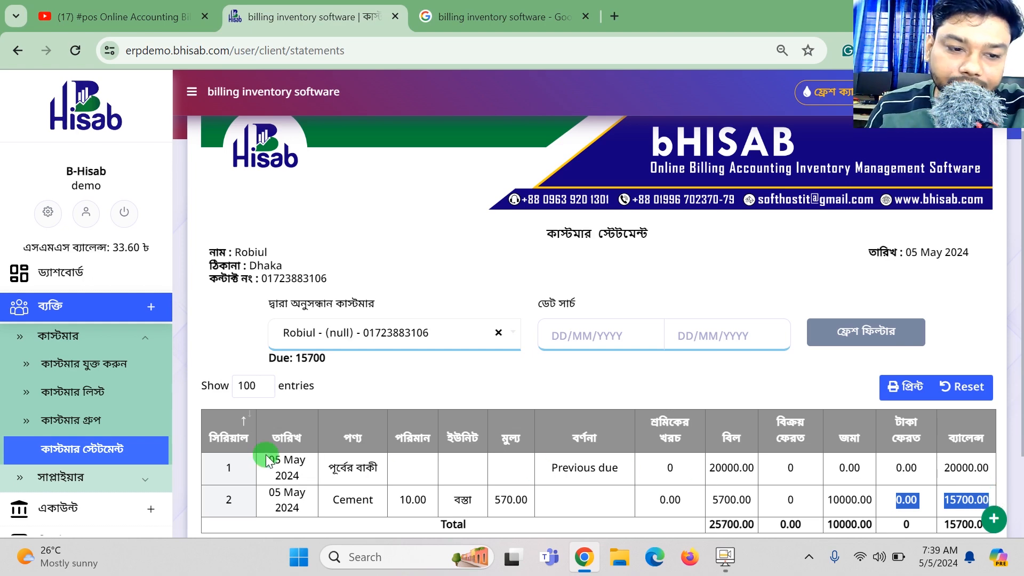
{"action": "scroll", "coordinate": [514, 376], "scroll_direction": "up", "scroll_amount": 2}
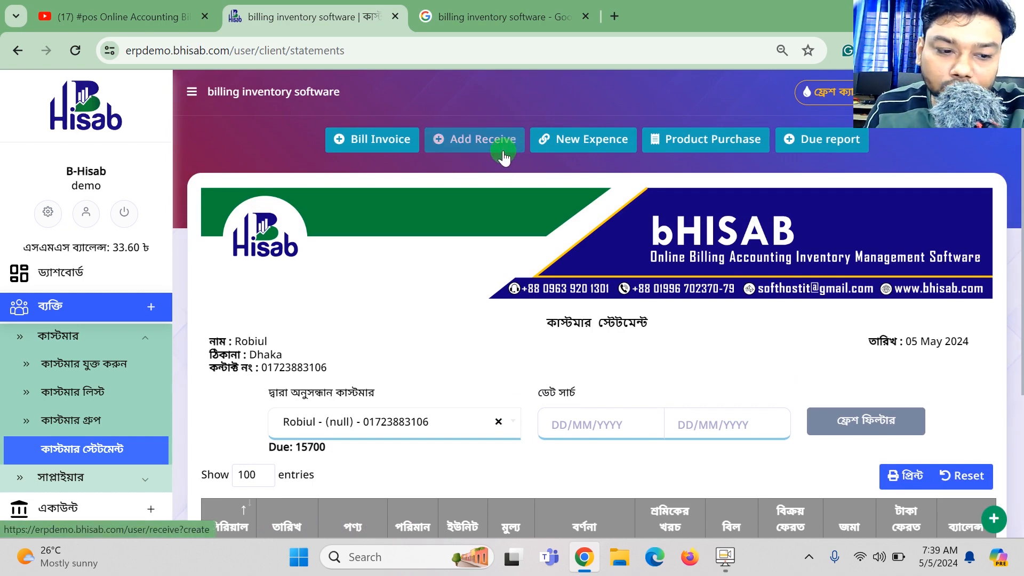
{"action": "left_click", "coordinate": [49, 504]}
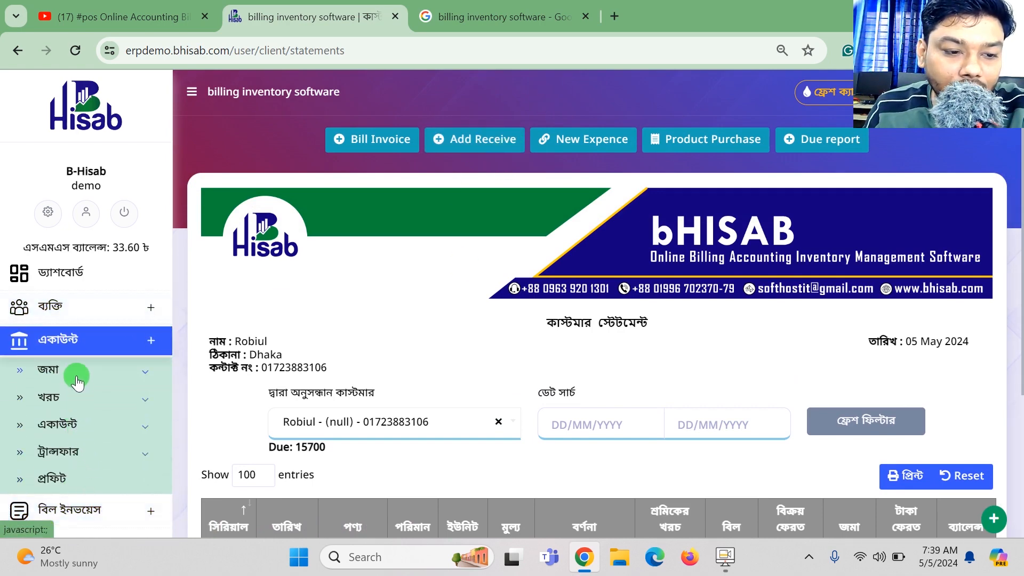
Start a new receipt under জমা and select the customer owing 15700.
{"action": "left_click", "coordinate": [77, 373]}
{"action": "left_click", "coordinate": [70, 401]}
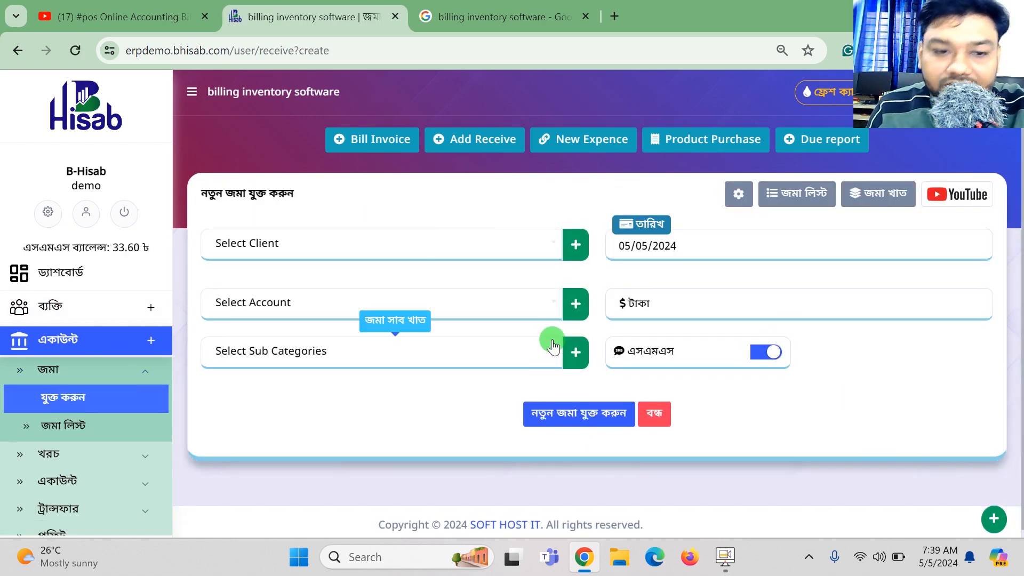
{"action": "left_click", "coordinate": [273, 243]}
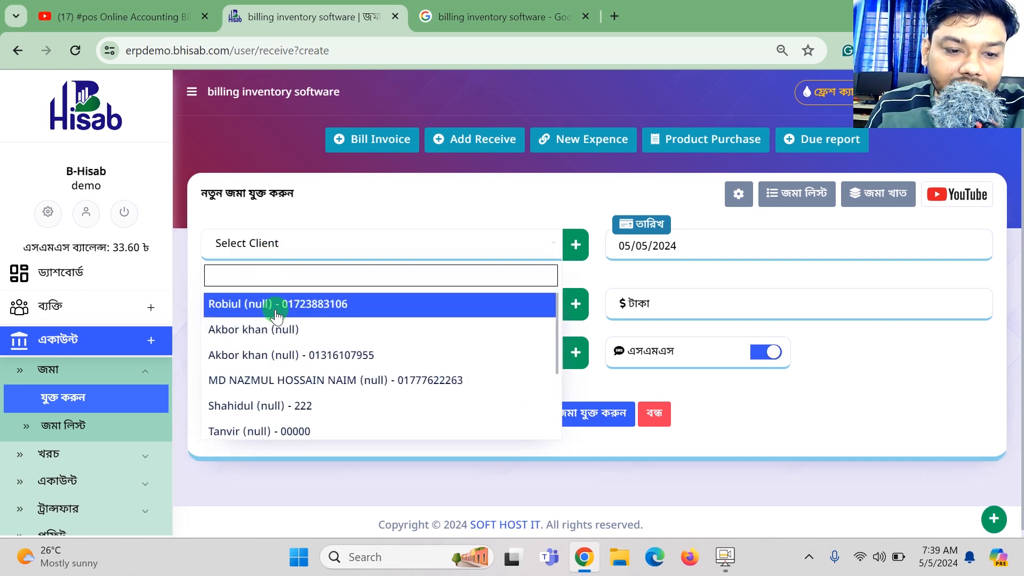
{"action": "left_click", "coordinate": [275, 303]}
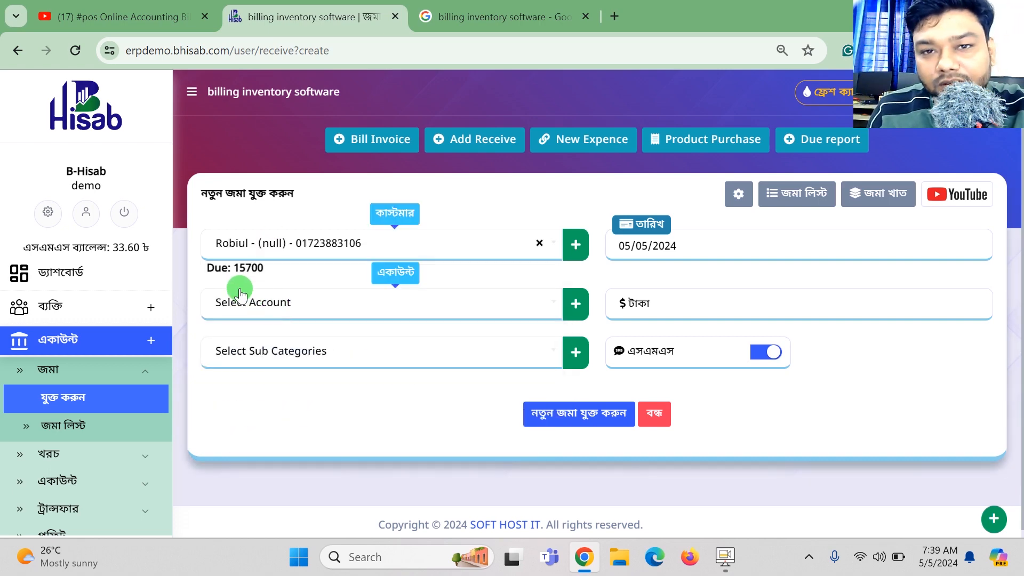
{"action": "left_click_drag", "start_coordinate": [232, 269], "coordinate": [278, 273]}
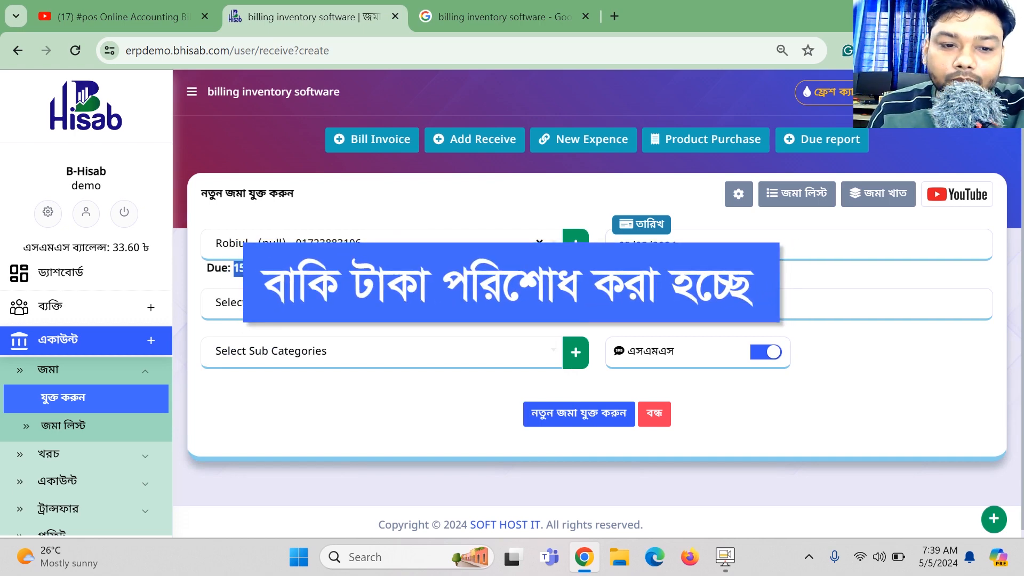
Choose Cash as the receiving account and enter 15700 as the amount.
{"action": "left_click", "coordinate": [320, 303]}
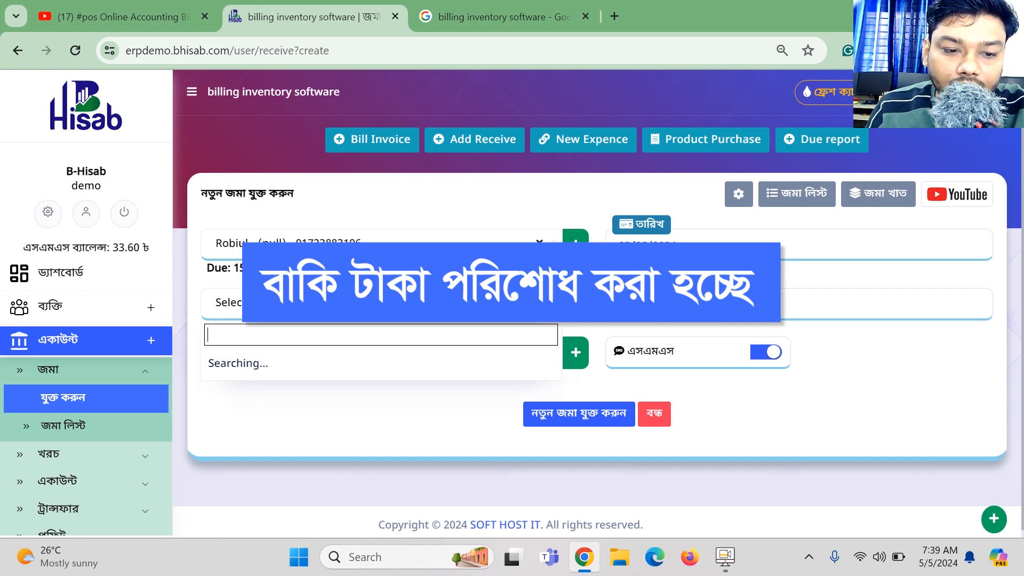
{"action": "left_click", "coordinate": [233, 363]}
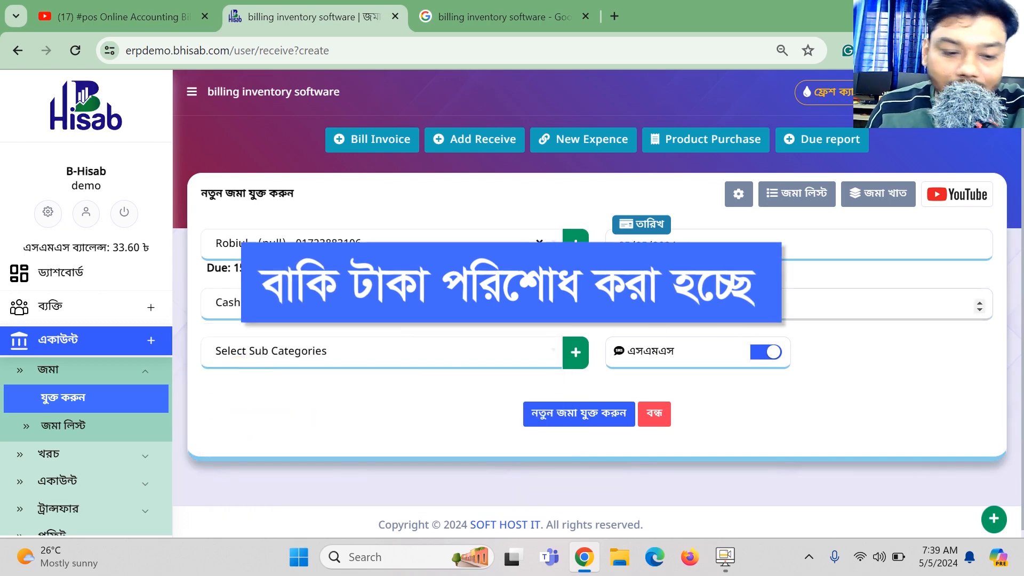
{"action": "type", "text": "15700"}
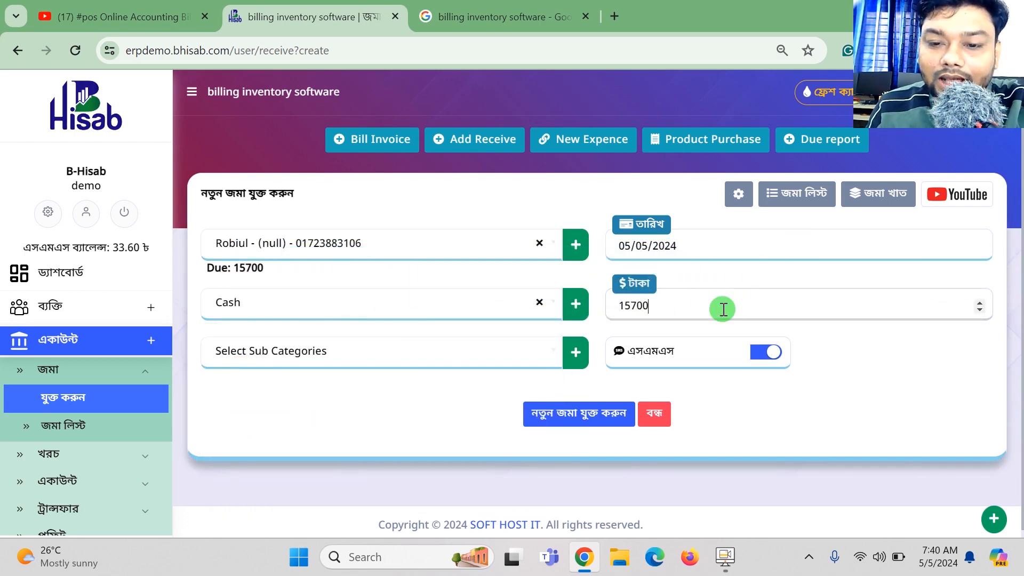
{"action": "left_click", "coordinate": [446, 344]}
{"action": "left_click", "coordinate": [805, 392]}
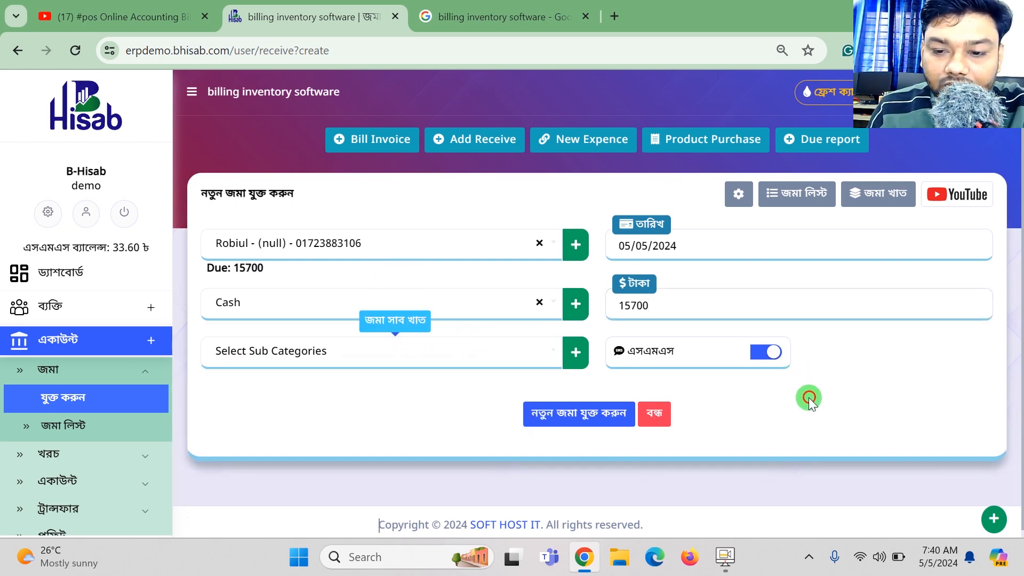
Turn off the SMS notice and save the 15700 receipt.
{"action": "left_click", "coordinate": [769, 355]}
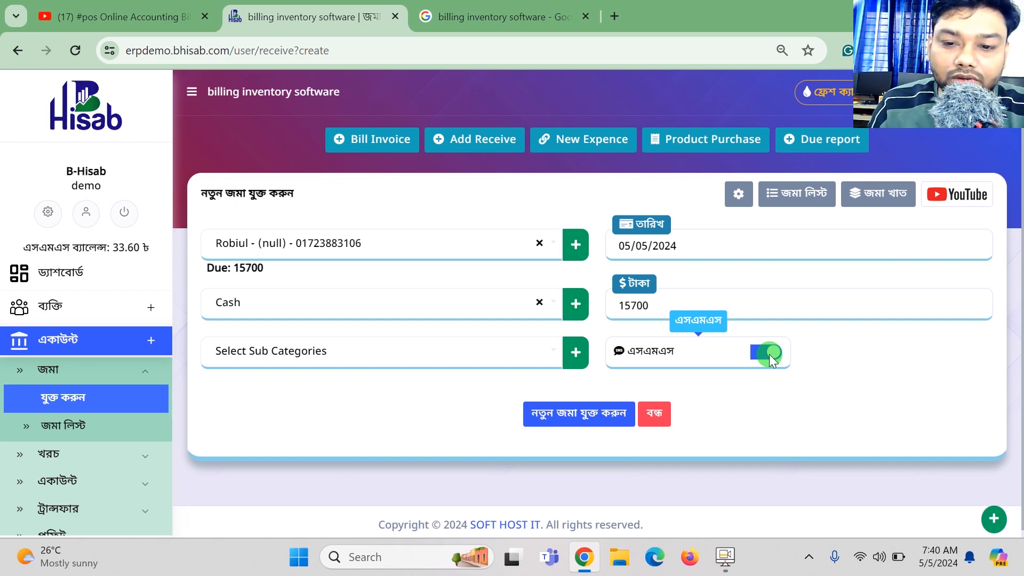
{"action": "left_click", "coordinate": [574, 415]}
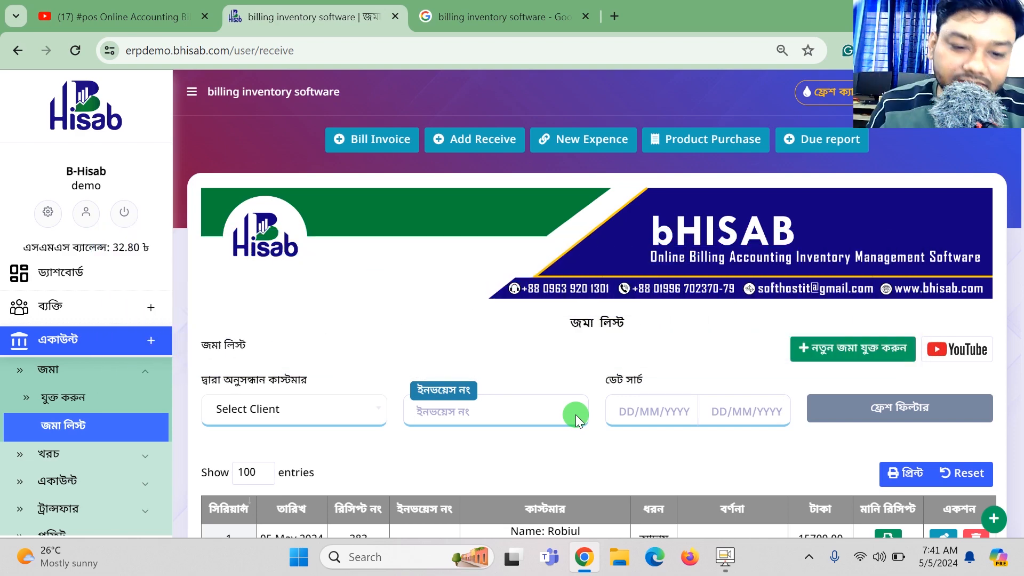
{"action": "scroll", "coordinate": [575, 415], "scroll_direction": "down", "scroll_amount": 2}
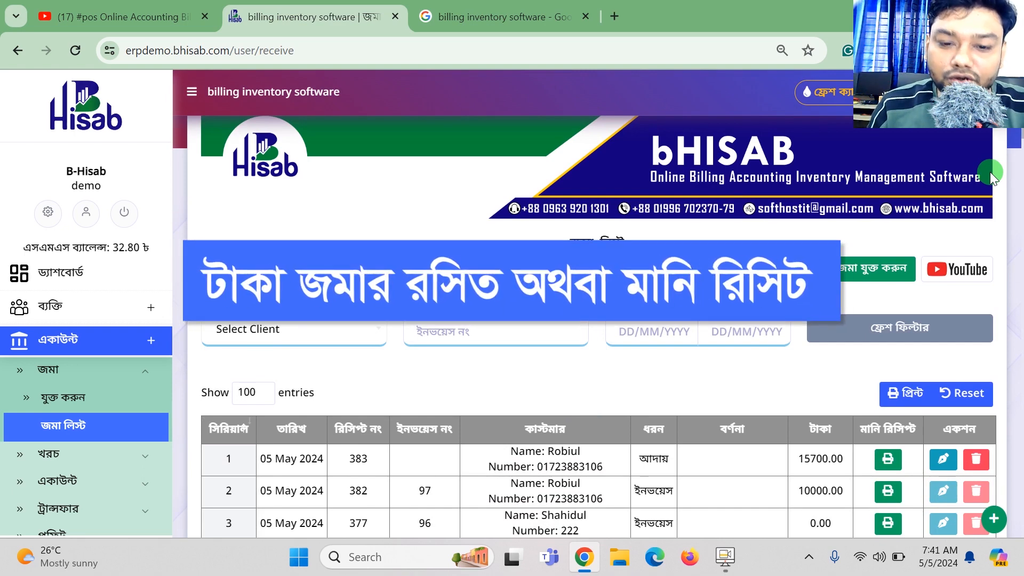
{"action": "scroll", "coordinate": [675, 362], "scroll_direction": "down", "scroll_amount": 1}
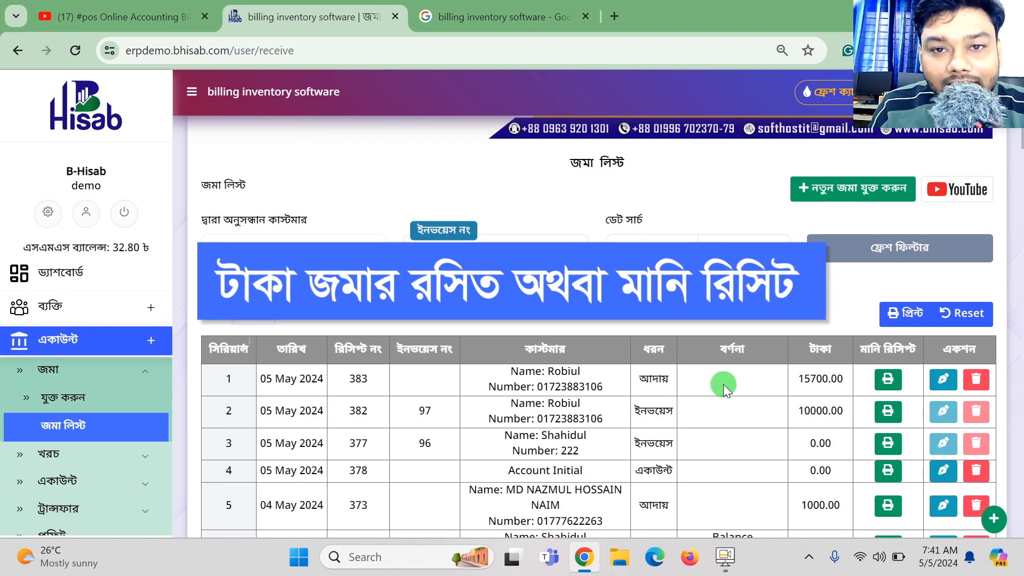
View and close money receipt #000383 (15700.00 received, 0.00 remaining), then expand ব্যক্তি > কাস্টমার.
{"action": "left_click", "coordinate": [888, 387]}
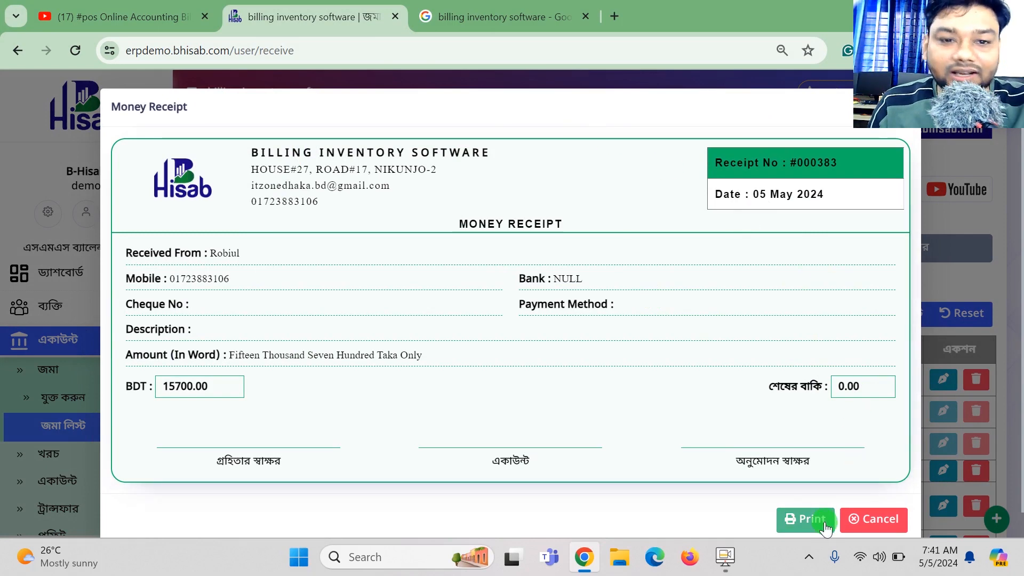
{"action": "left_click", "coordinate": [880, 520]}
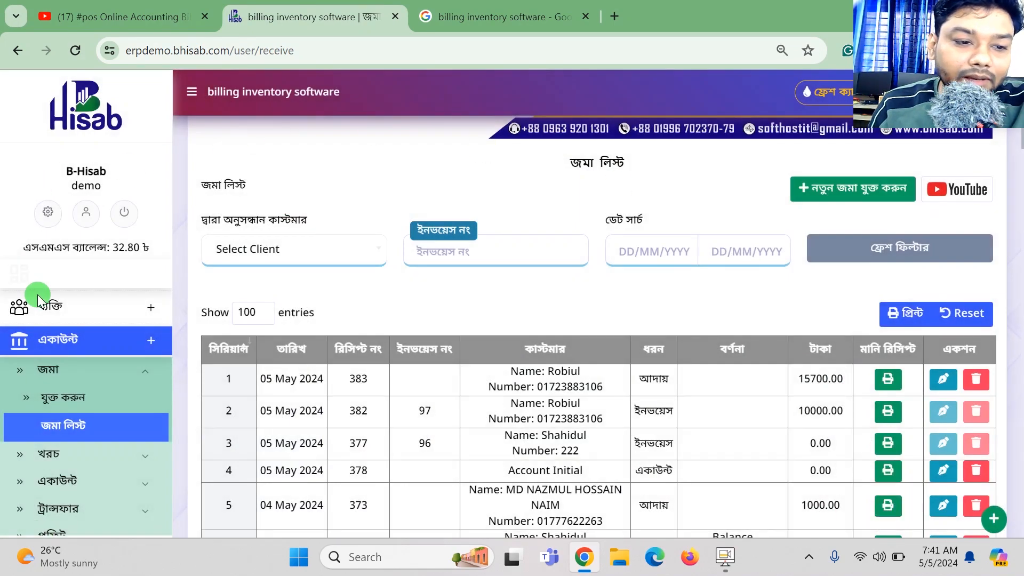
{"action": "left_click", "coordinate": [61, 320]}
{"action": "left_click", "coordinate": [80, 337]}
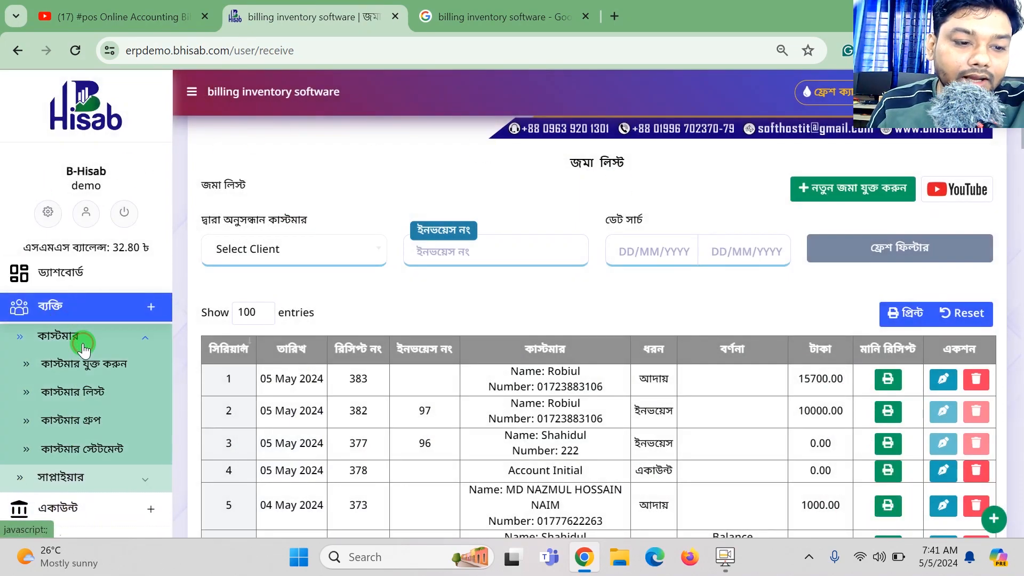
Open the customer list and confirm the first customer's 25700 billed, 25700 received and 0 due.
{"action": "left_click", "coordinate": [87, 391]}
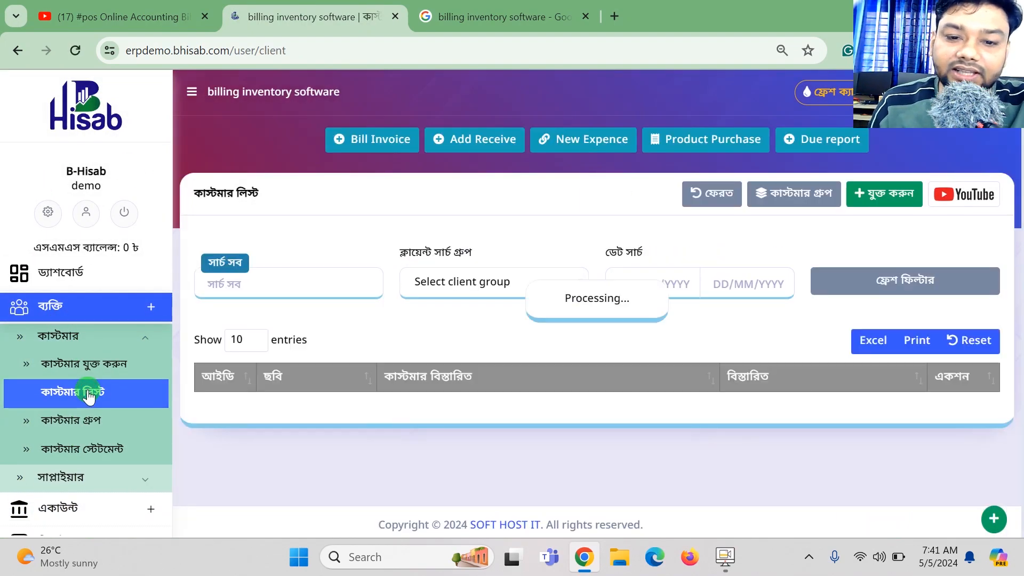
{"action": "scroll", "coordinate": [824, 410], "scroll_direction": "down", "scroll_amount": 2}
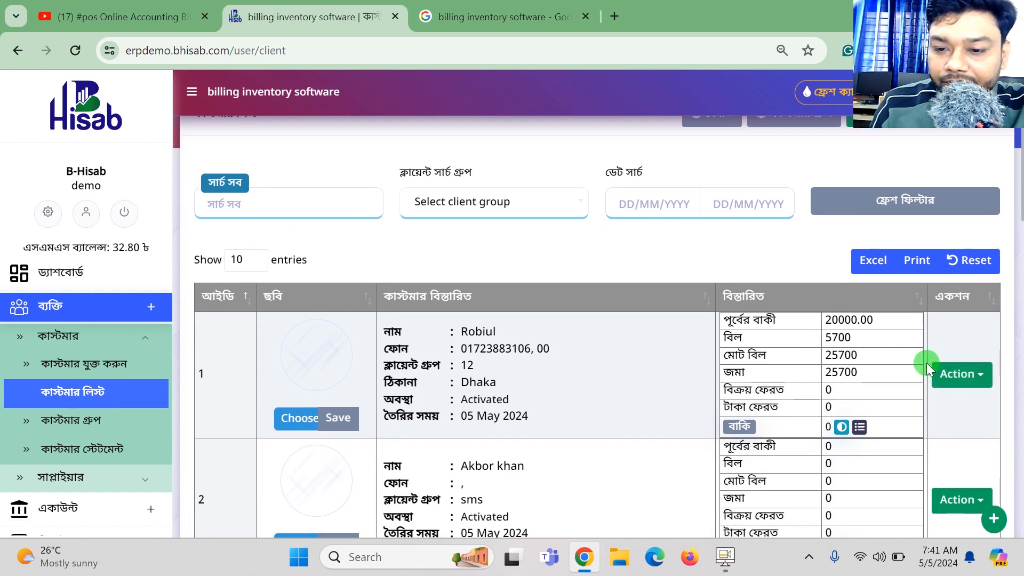
{"action": "scroll", "coordinate": [926, 363], "scroll_direction": "down", "scroll_amount": 2}
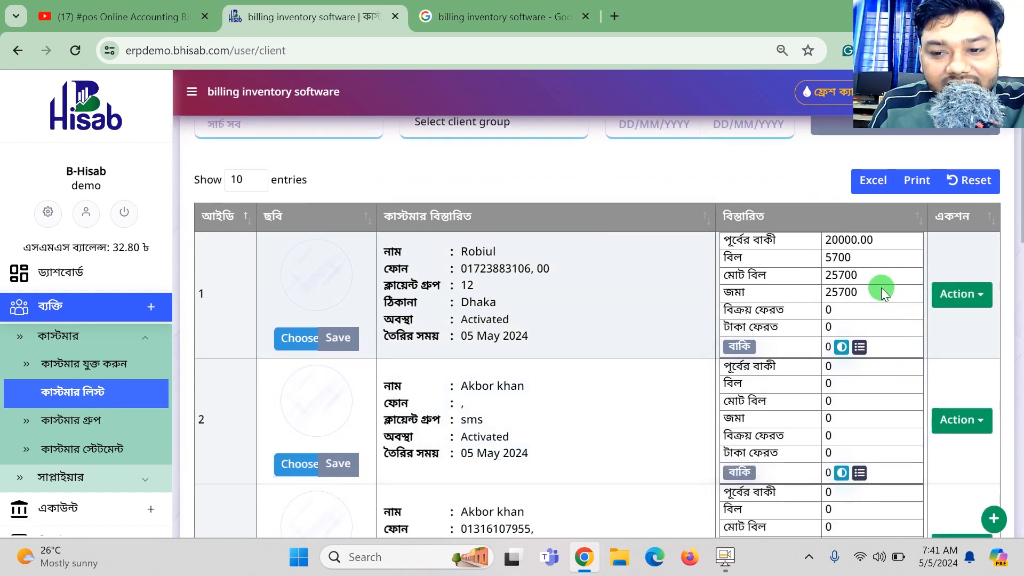
{"action": "left_click_drag", "start_coordinate": [859, 262], "coordinate": [858, 294]}
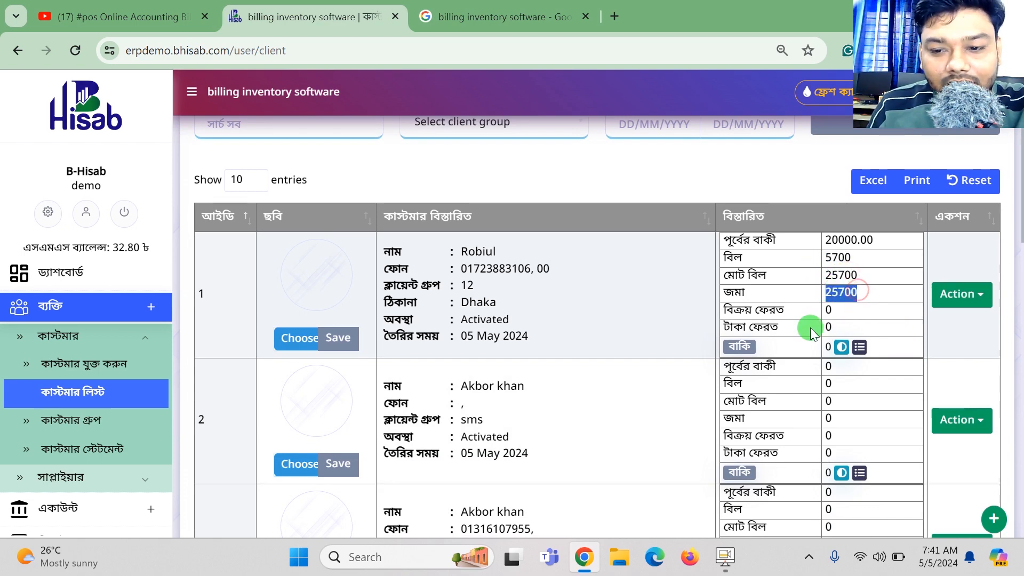
{"action": "left_click", "coordinate": [823, 345]}
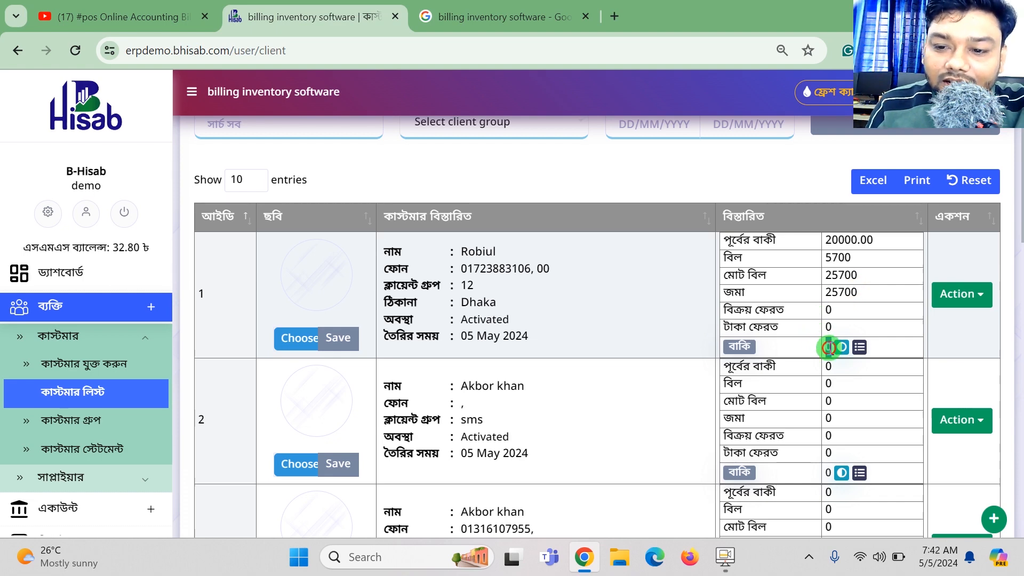
{"action": "left_click", "coordinate": [965, 294]}
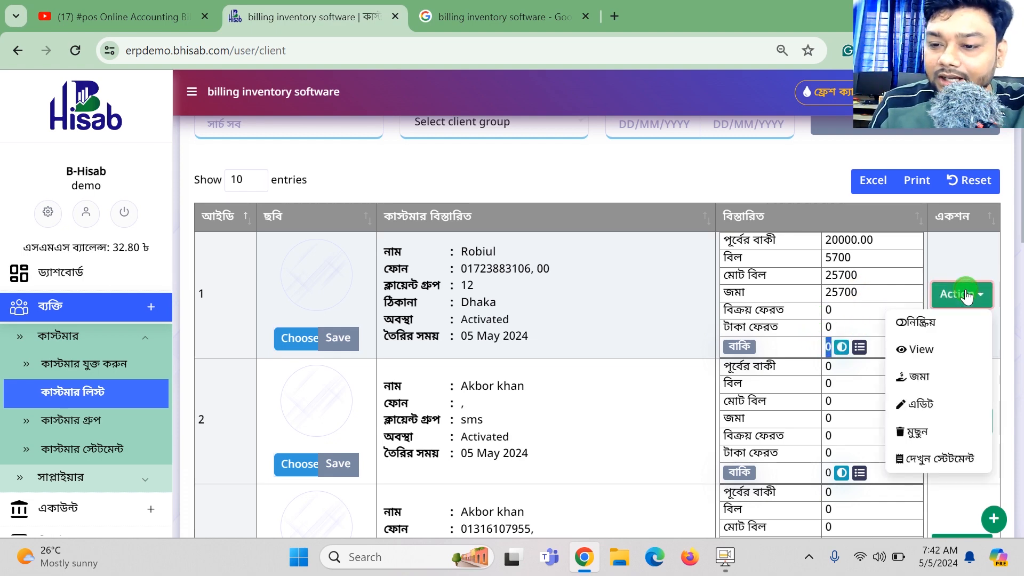
{"action": "left_click", "coordinate": [925, 464]}
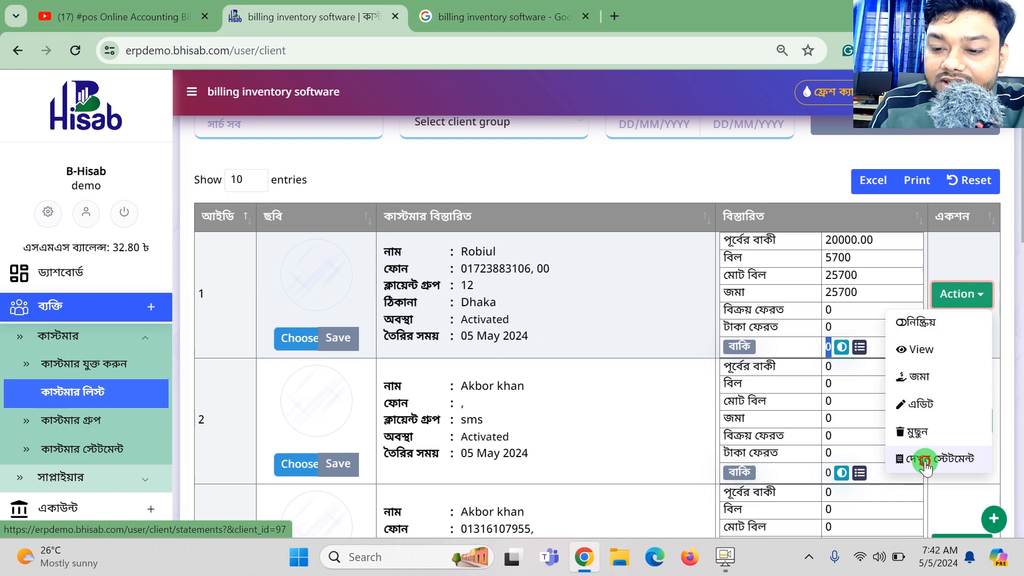
Open the customer's statement and highlight the Cement quantity, the 15700 payment row and the 0.00 balance.
{"action": "left_click", "coordinate": [924, 463]}
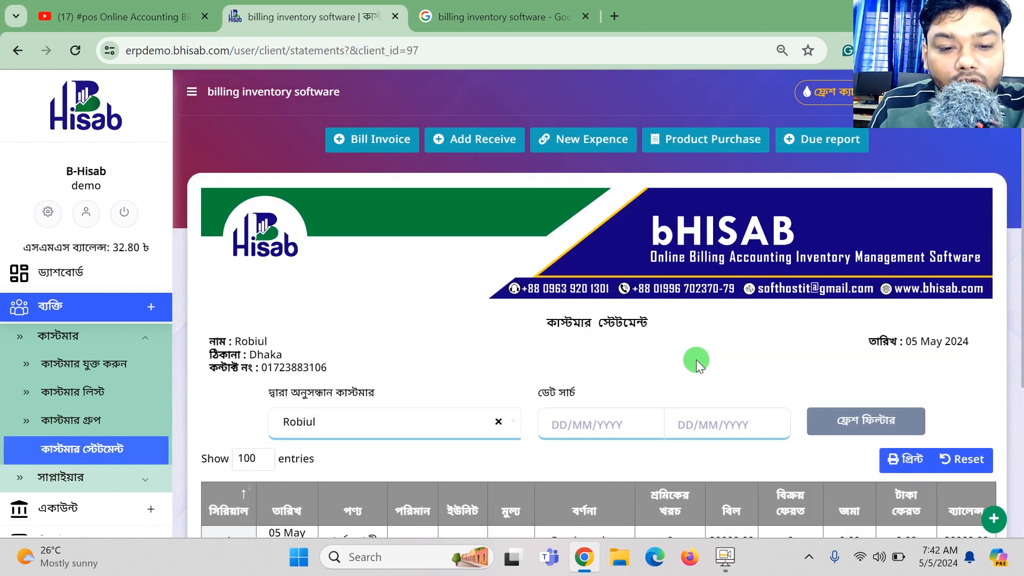
{"action": "scroll", "coordinate": [862, 239], "scroll_direction": "down", "scroll_amount": 4}
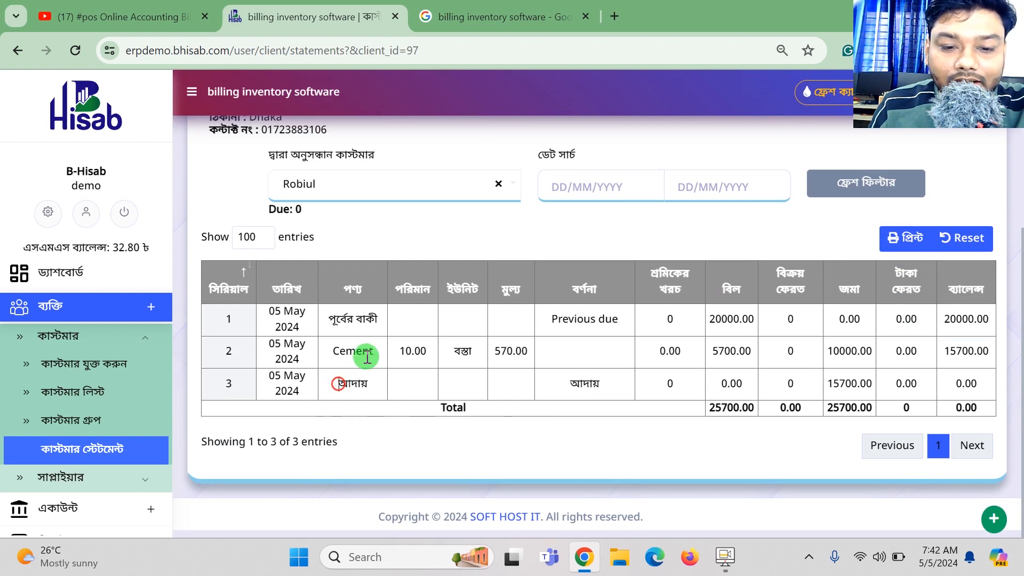
{"action": "left_click_drag", "start_coordinate": [363, 353], "coordinate": [448, 366]}
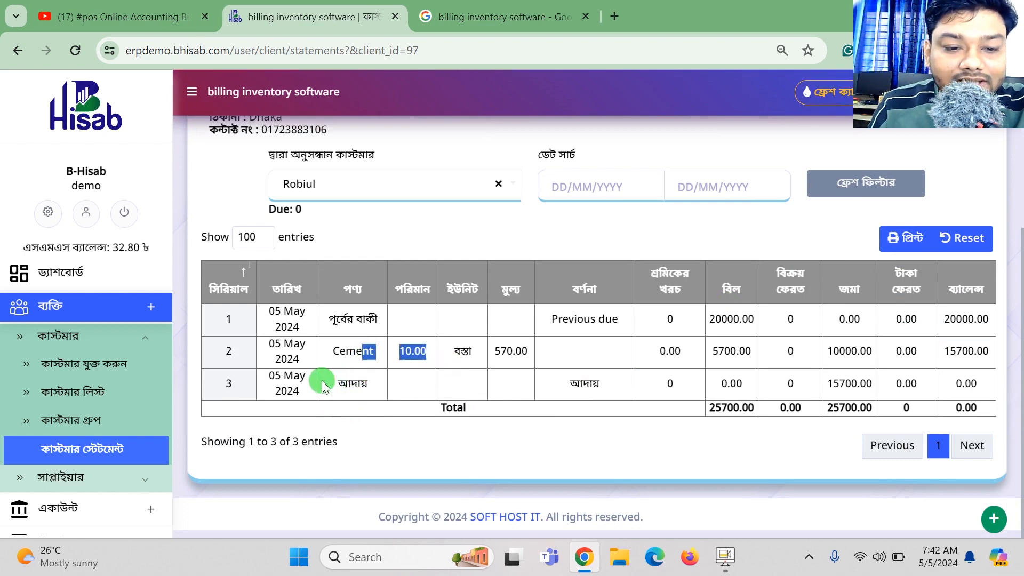
{"action": "left_click_drag", "start_coordinate": [322, 380], "coordinate": [869, 390]}
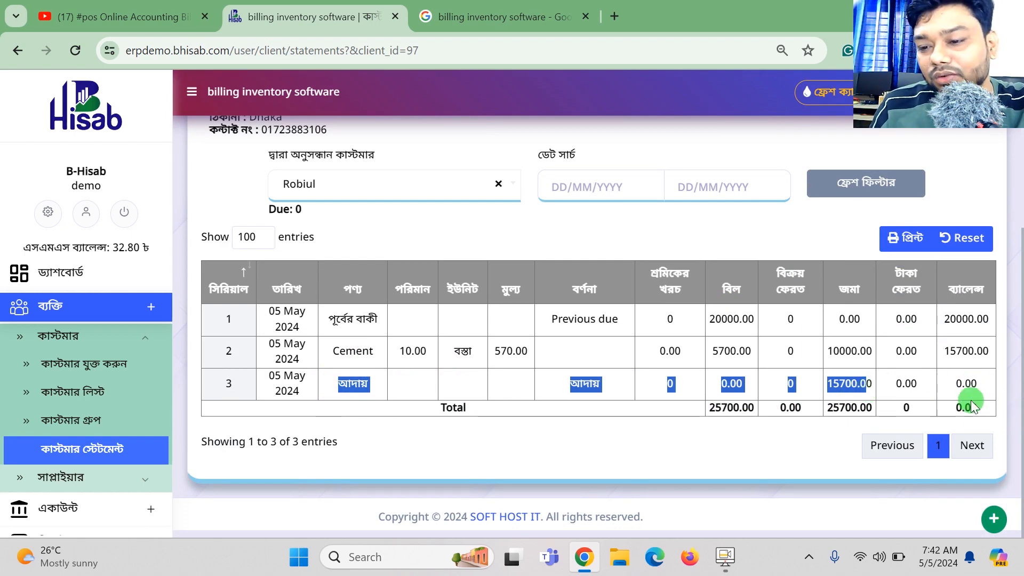
{"action": "left_click_drag", "start_coordinate": [971, 408], "coordinate": [953, 408]}
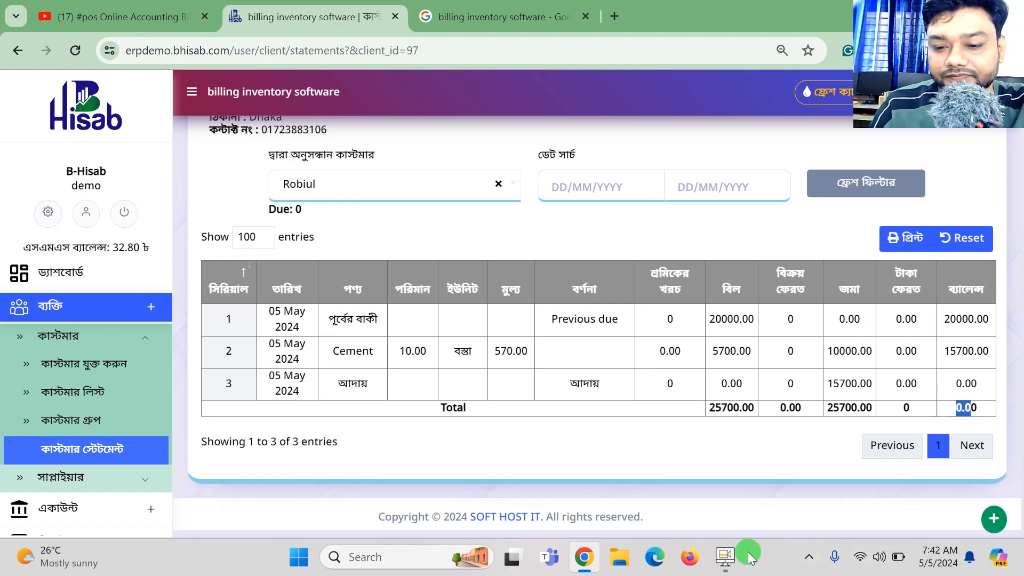
{"action": "left_click", "coordinate": [724, 556]}
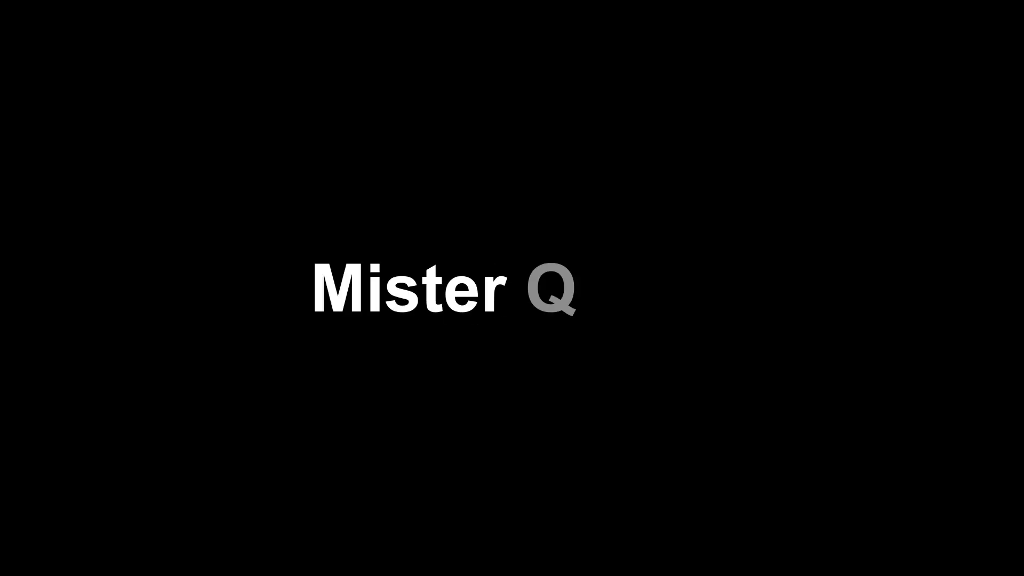